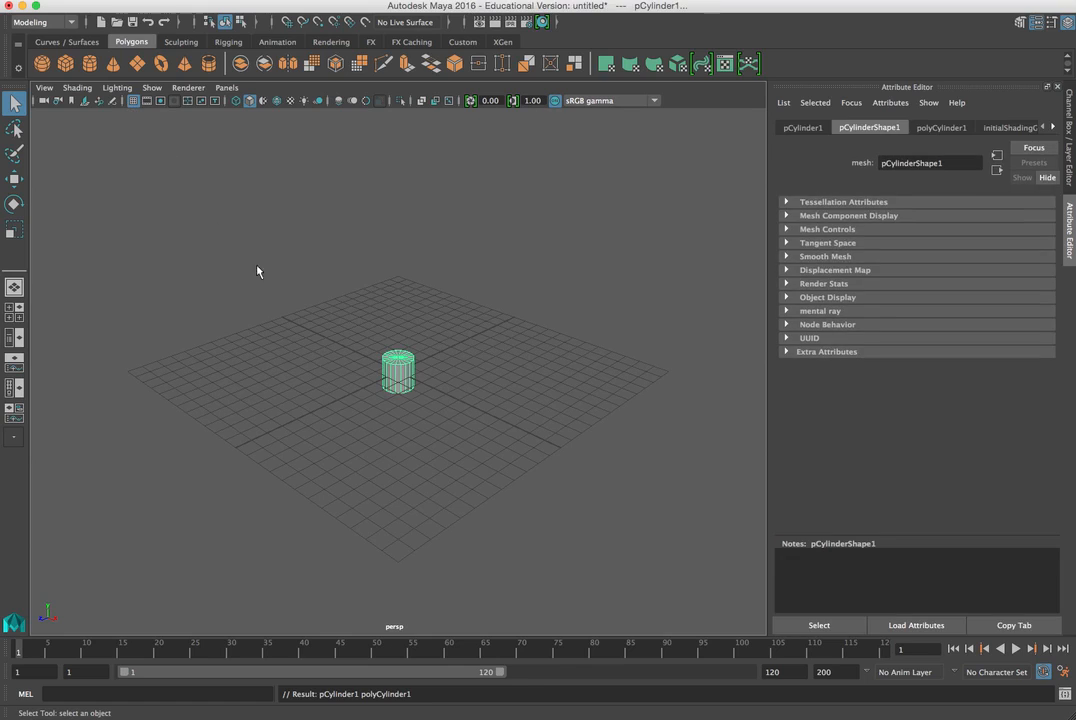
Raise the cylinder slightly above the grid and add a polygon plane scaled up to cover most of the grid.
key("w")
left_click_drag(400, 318, 400, 300)
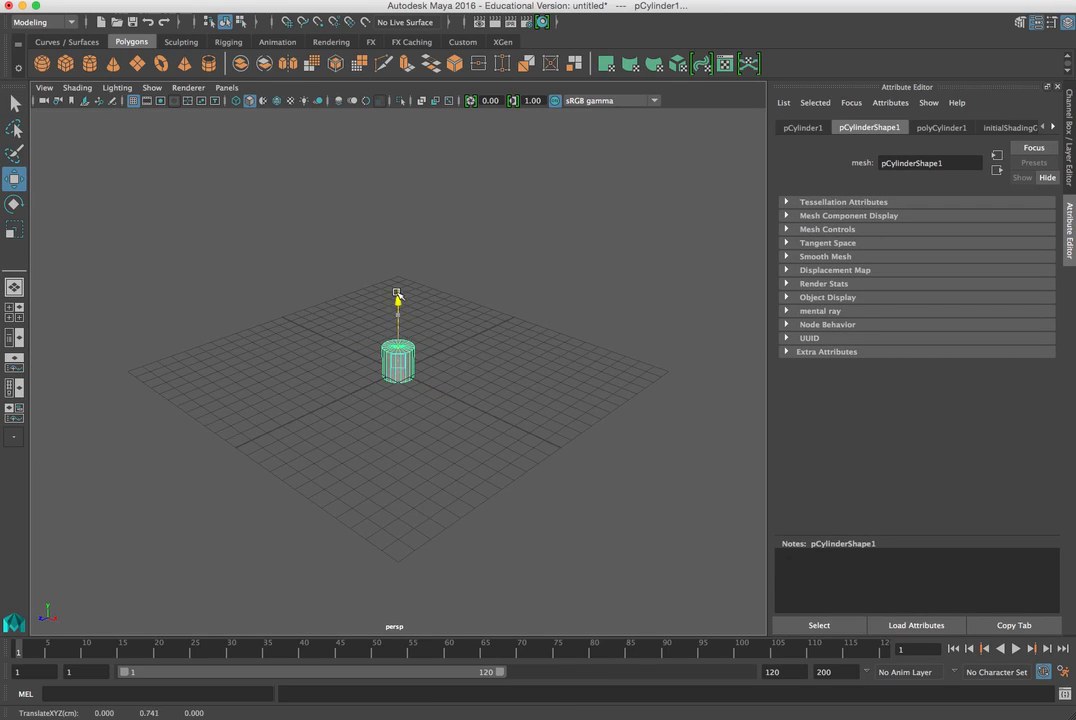
left_click(137, 63)
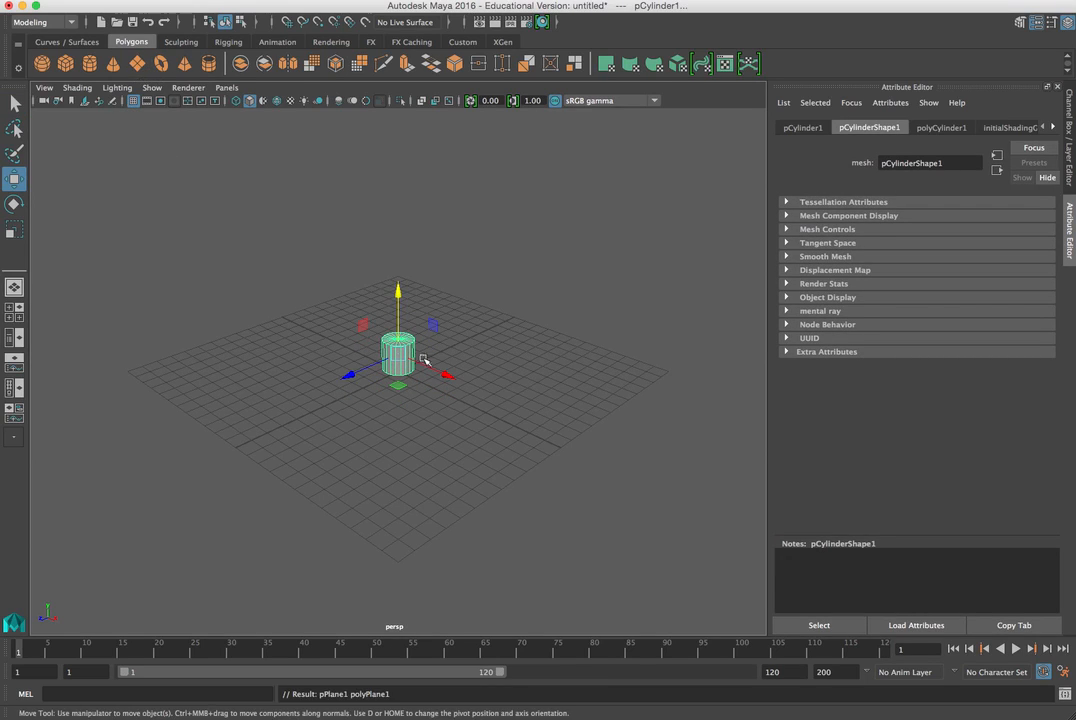
key("r")
left_click_drag(398, 372, 700, 460)
Stretch the cylinder vertically to about 2.3 times its height and raise it so it stands on the plane.
left_click(398, 352)
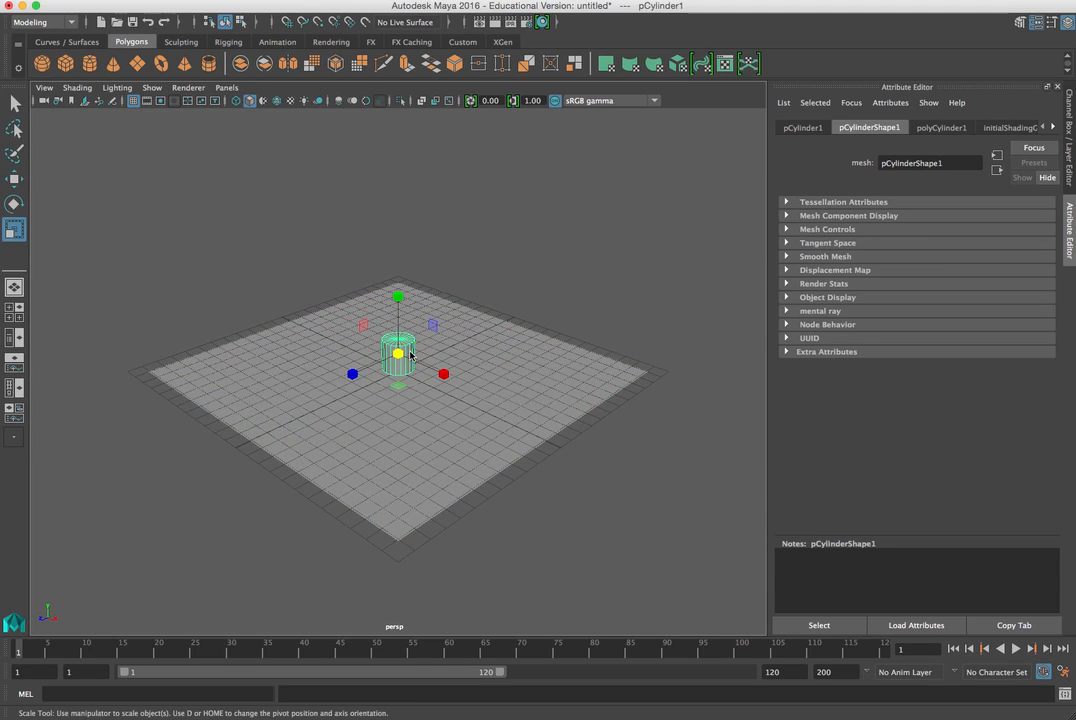
left_click_drag(397, 305, 403, 240)
key("w")
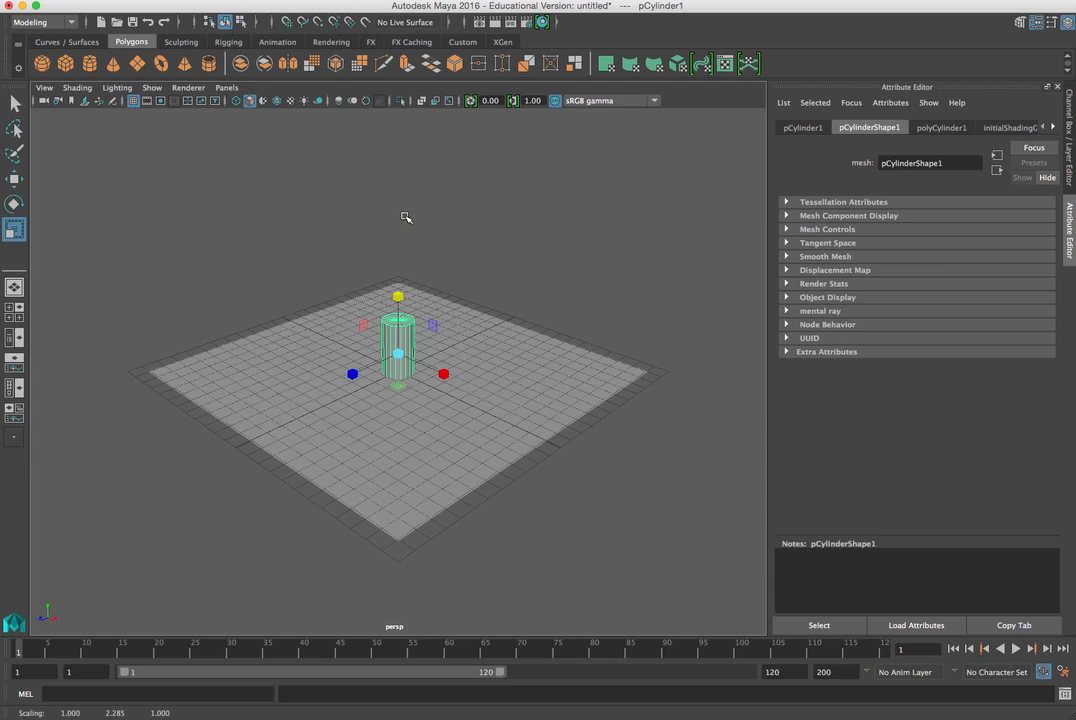
left_click_drag(396, 308, 397, 290)
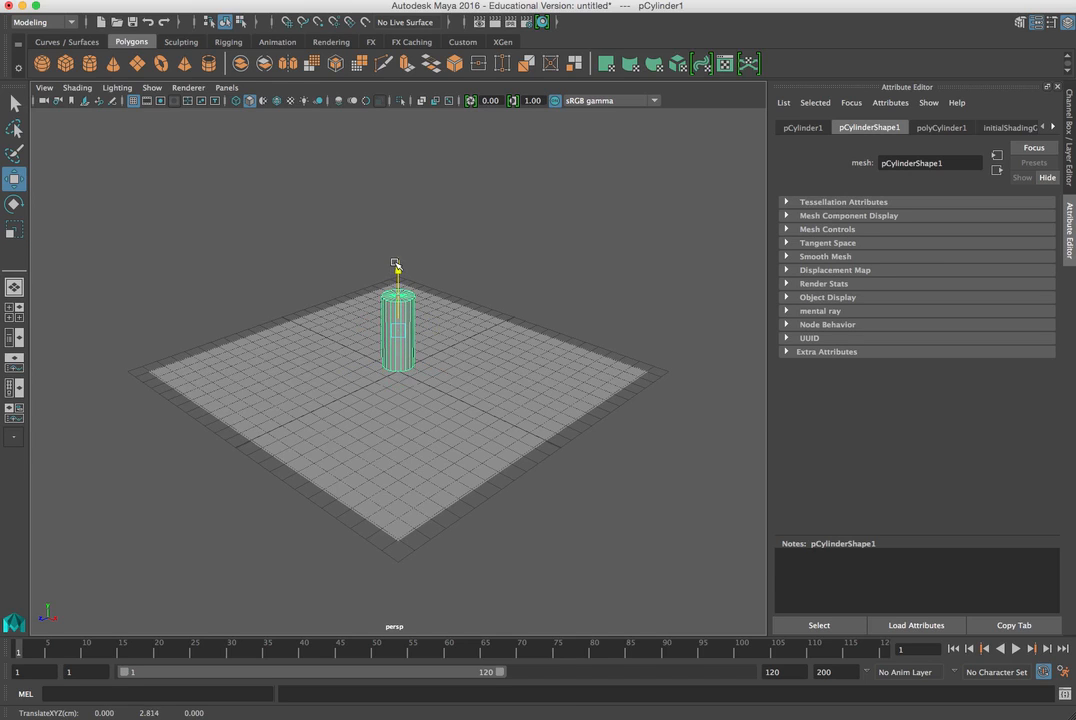
Insert four horizontal edge loops around the cylinder: one near each end and two dividing the body into roughly equal thirds.
scroll(350, 345, "up", 6)
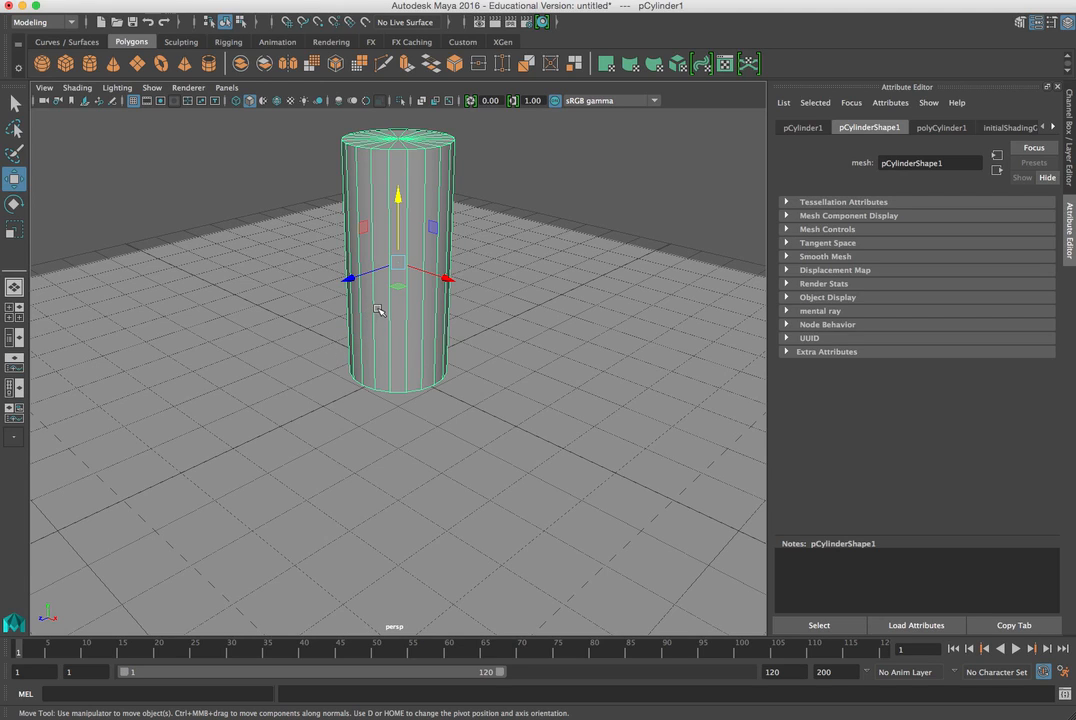
left_click_drag(378, 306, 362, 432, "alt")
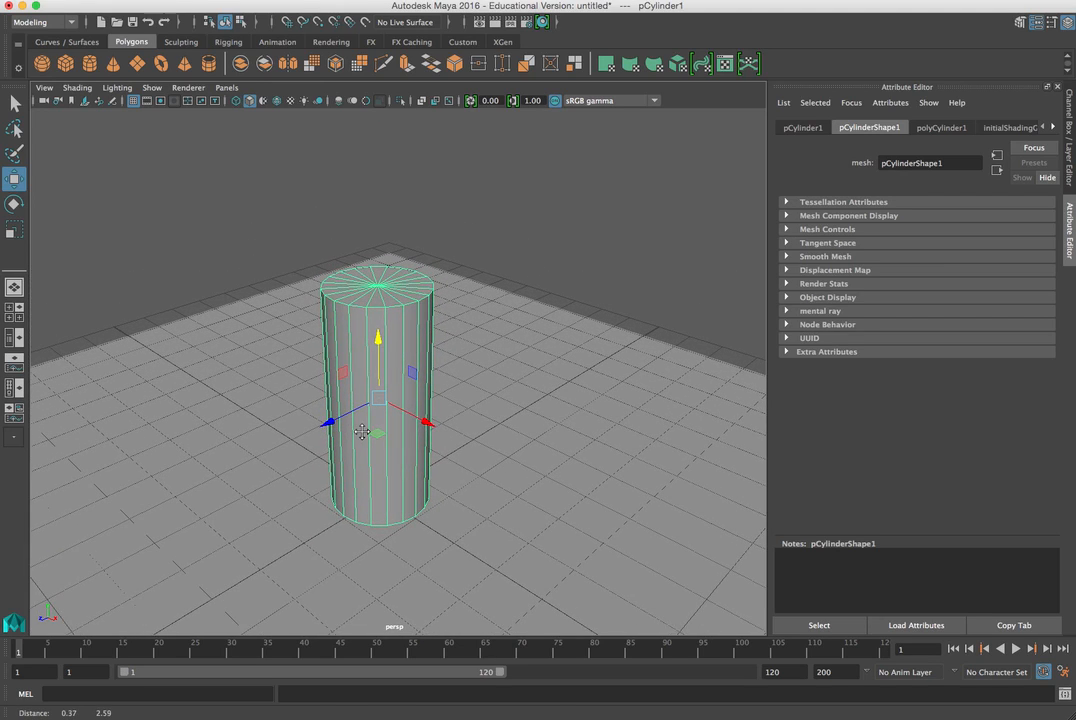
left_click_drag(368, 462, 369, 445, "alt")
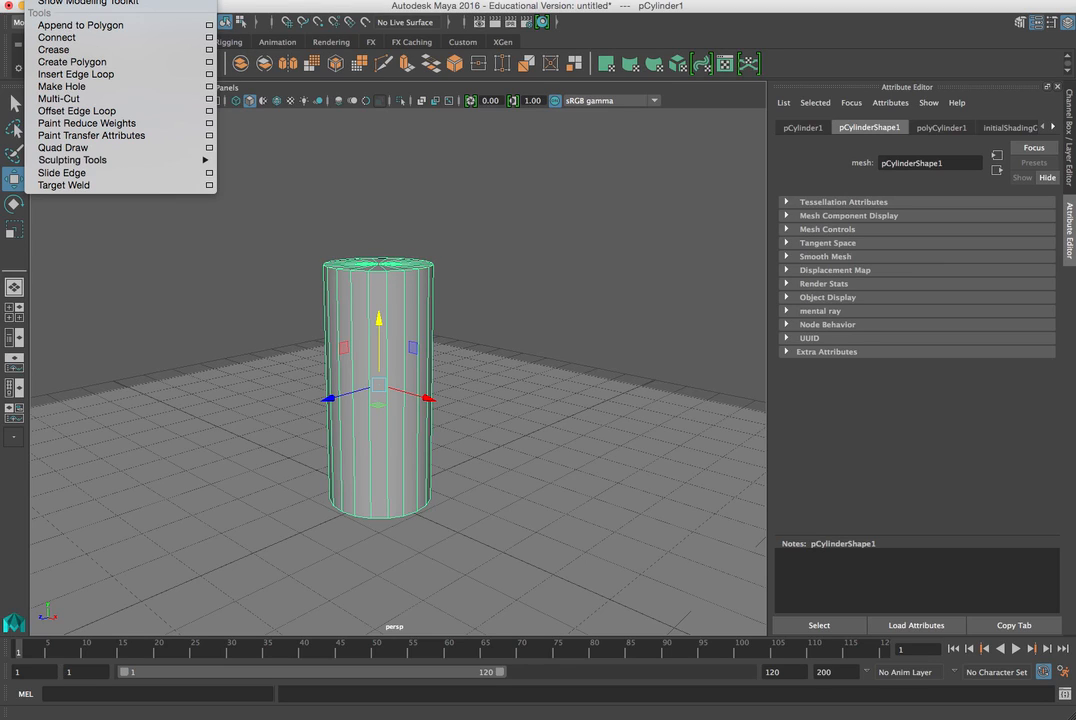
left_click(99, 77)
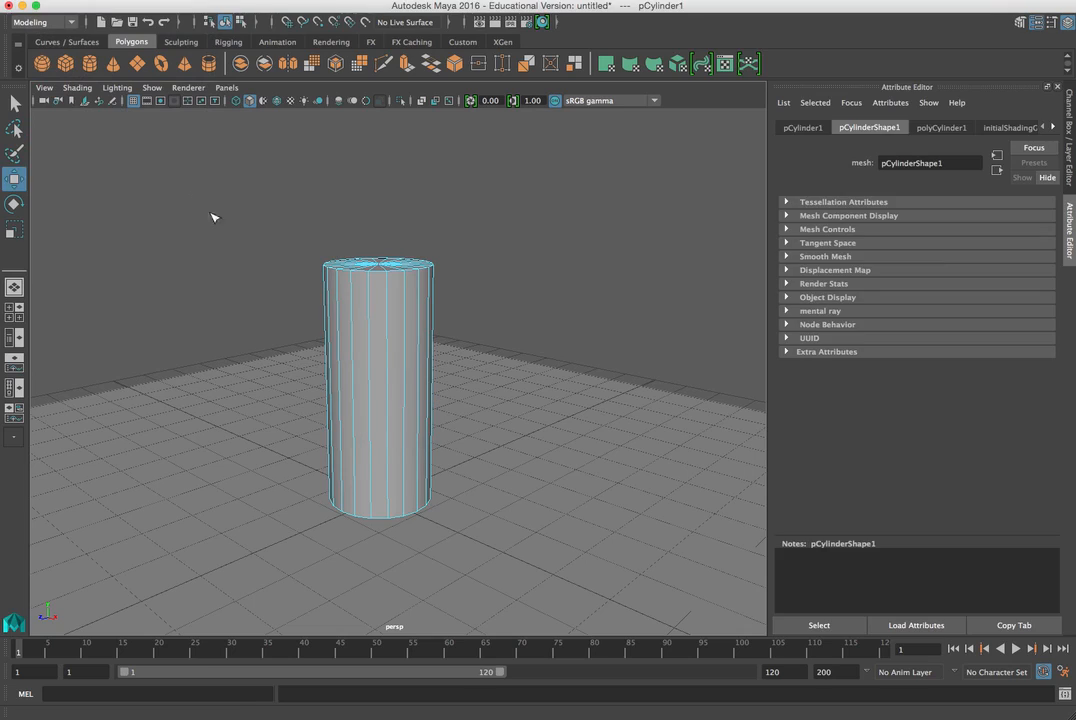
left_click(373, 358)
left_click(372, 284)
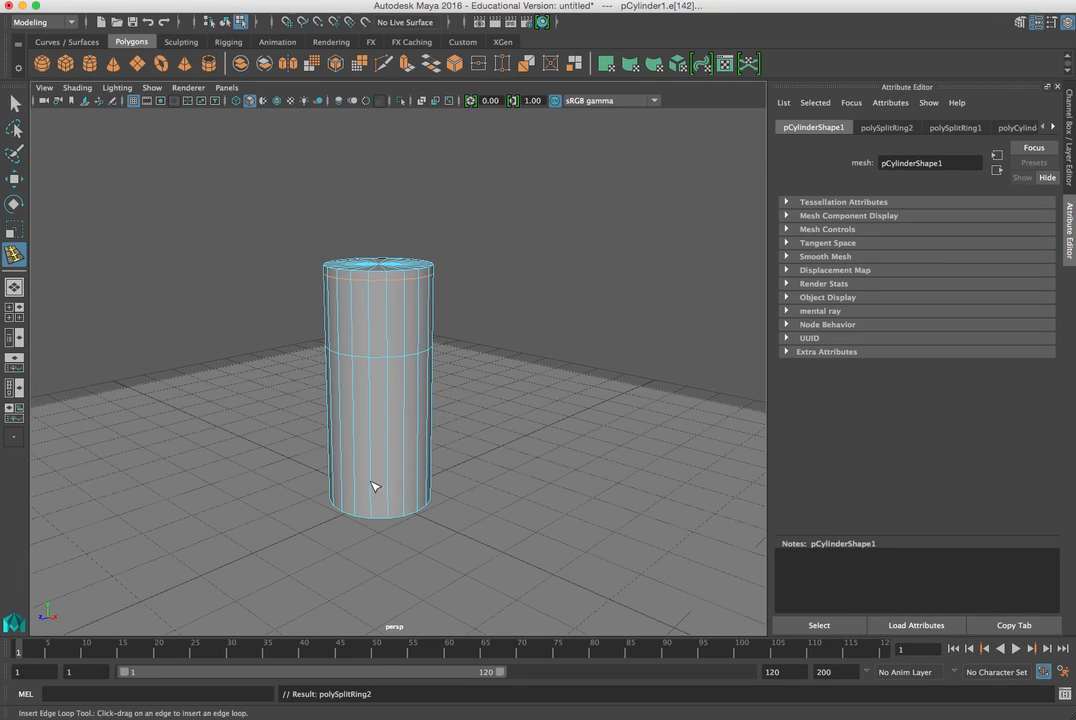
left_click(377, 504)
left_click(376, 442)
left_click(14, 103)
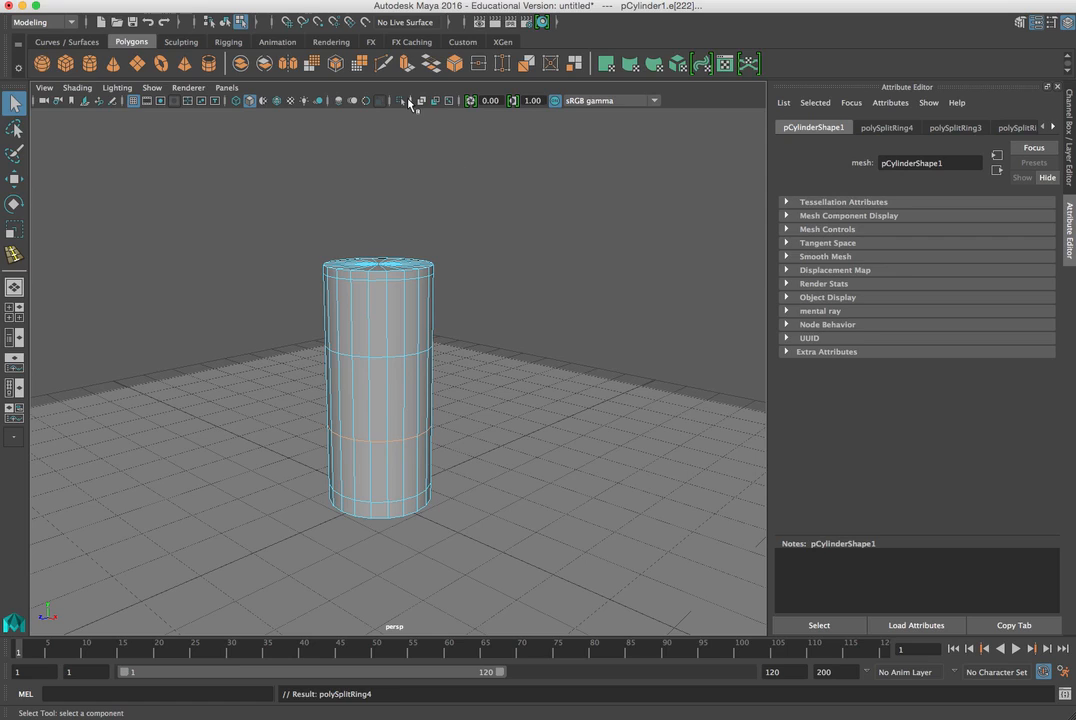
Open the UV Editor and frame the cylinder's whole UV layout within the 0–1 texture space.
left_click(268, 2)
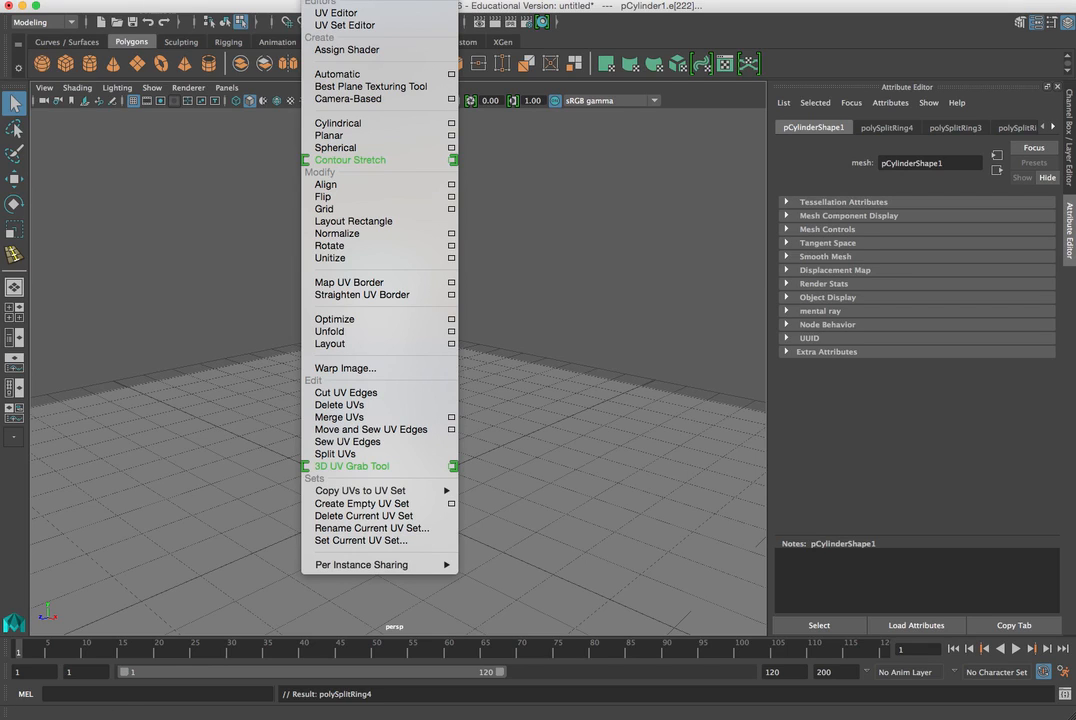
left_click(330, 12)
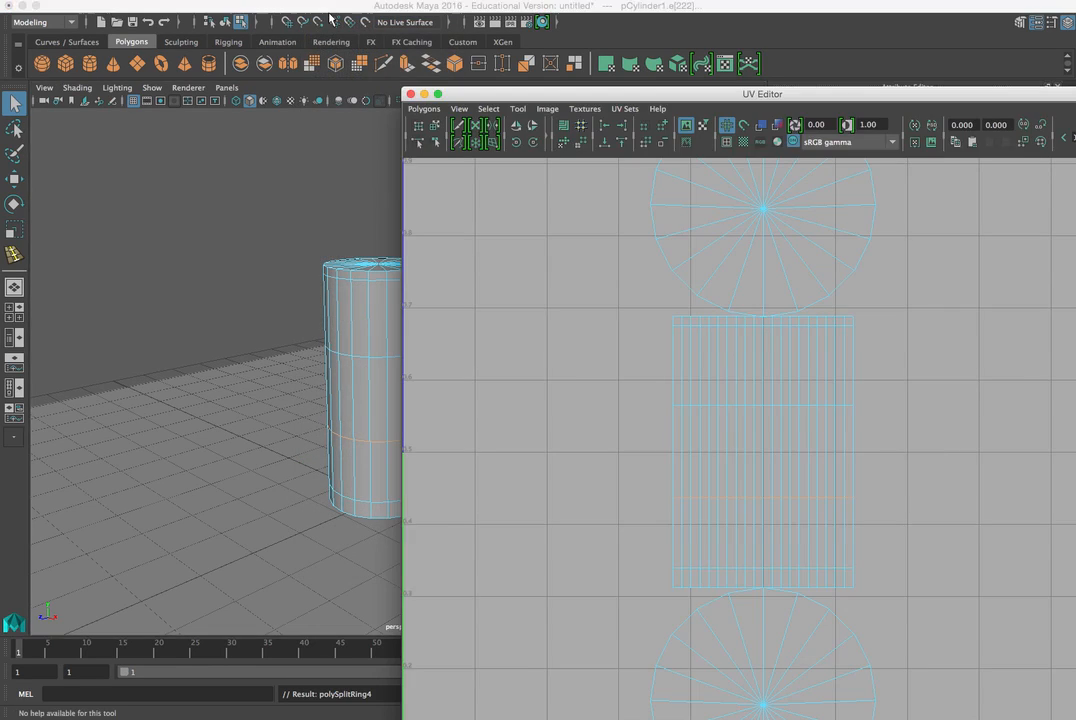
left_click_drag(578, 94, 471, 51)
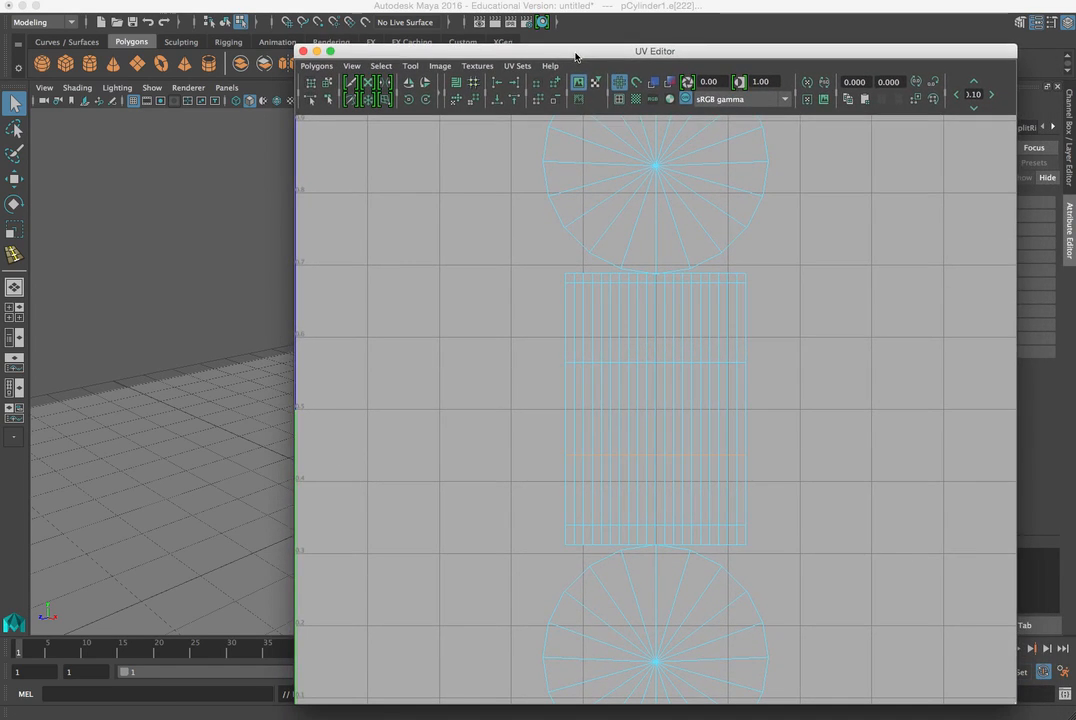
scroll(656, 300, "down", 8)
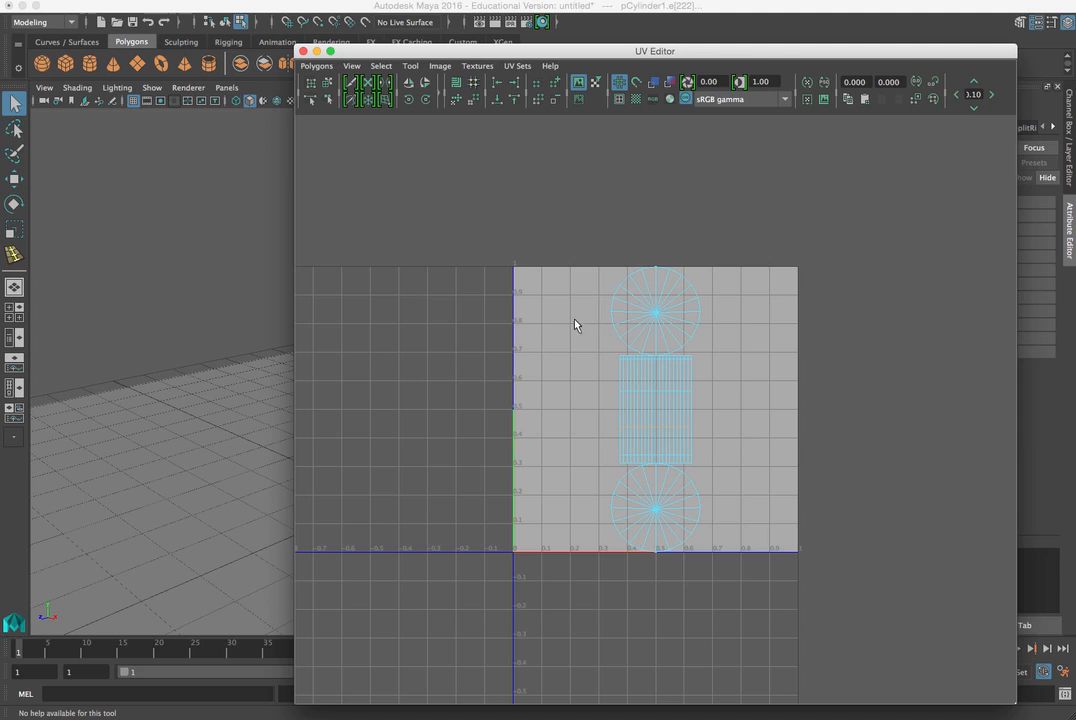
middle_click_drag(460, 380, 548, 284, "alt")
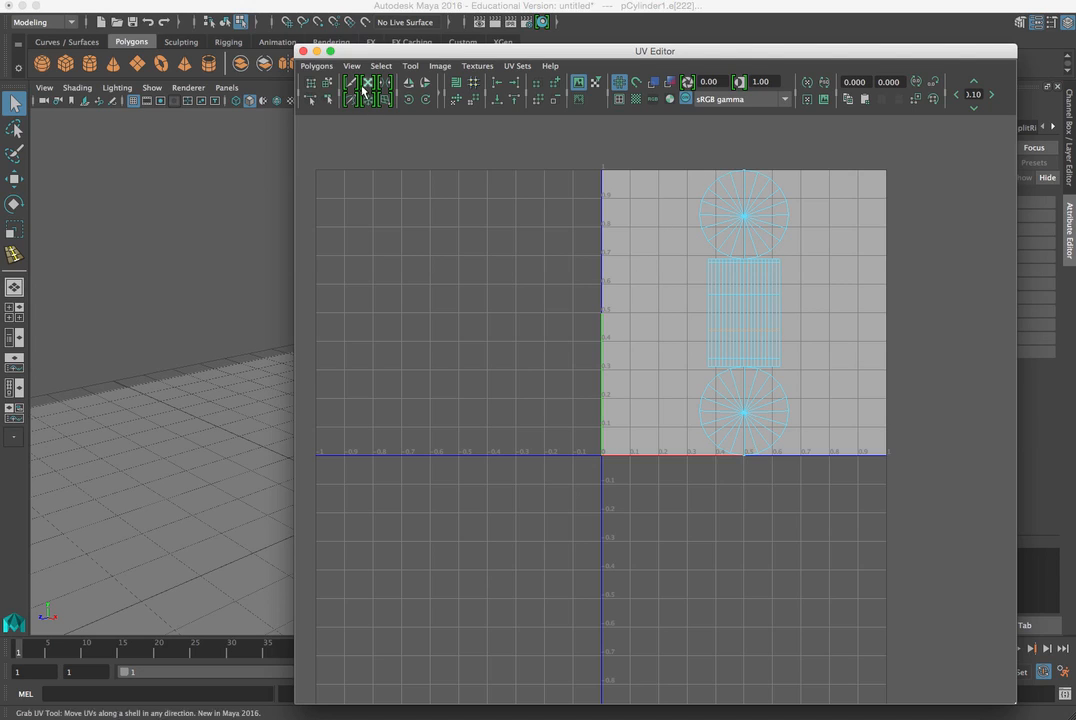
Switch from component to object selection, select the whole cylinder and delete all its UVs.
left_click_drag(368, 51, 718, 50)
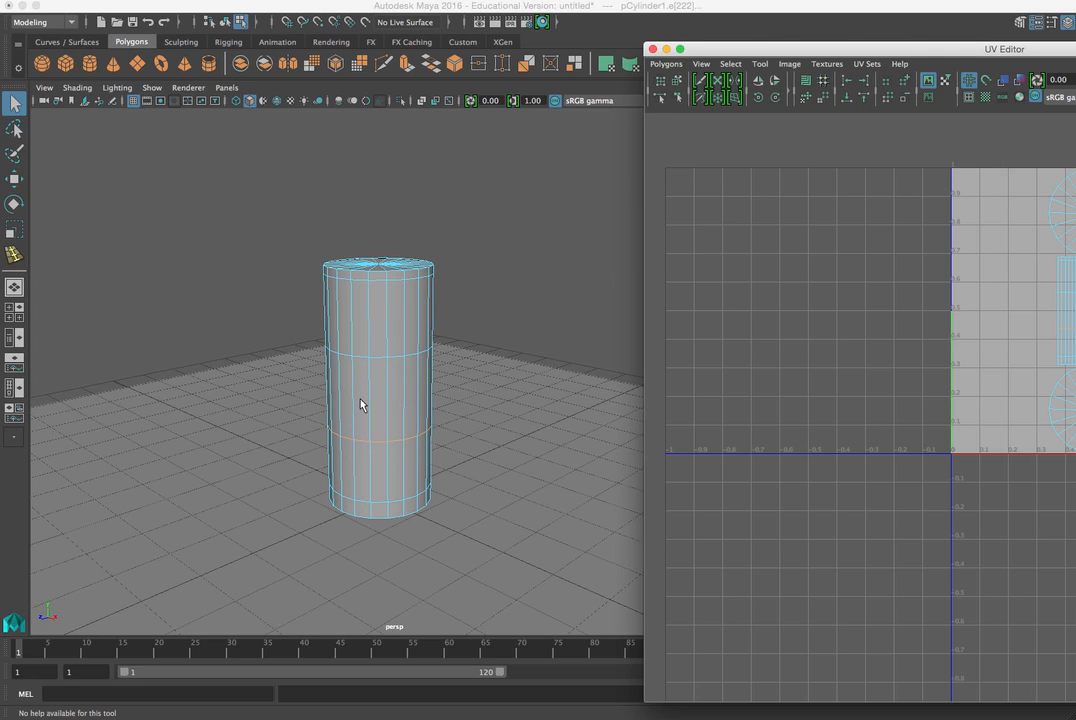
right_click_drag(340, 273, 411, 250)
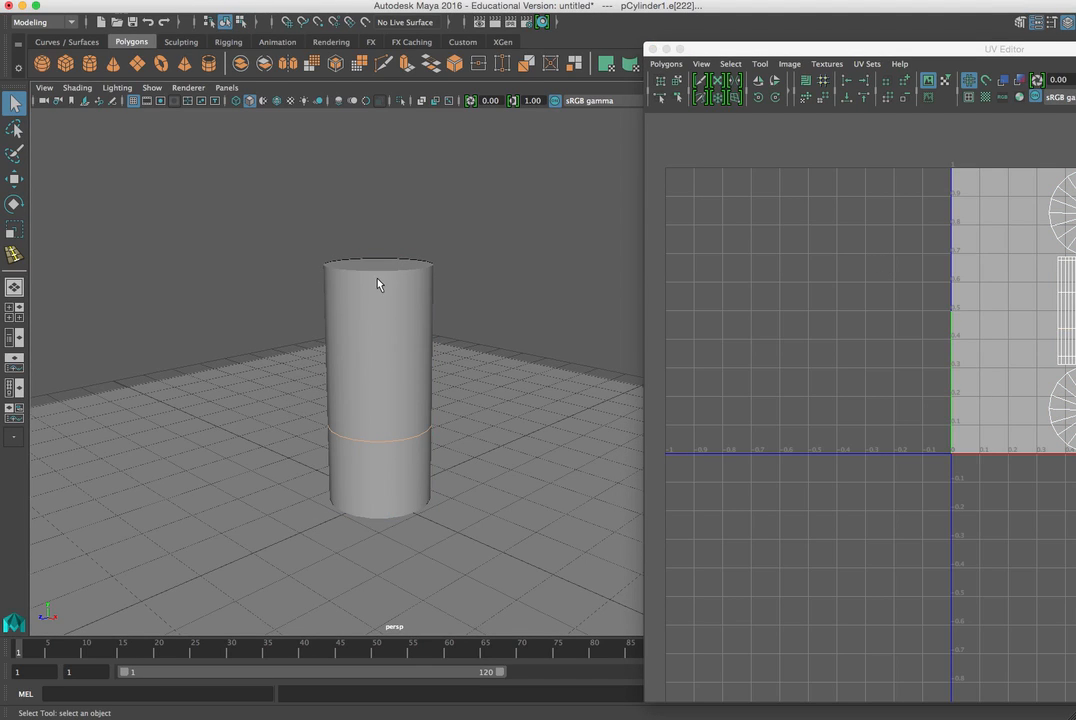
left_click(377, 284)
left_click_drag(752, 48, 456, 35)
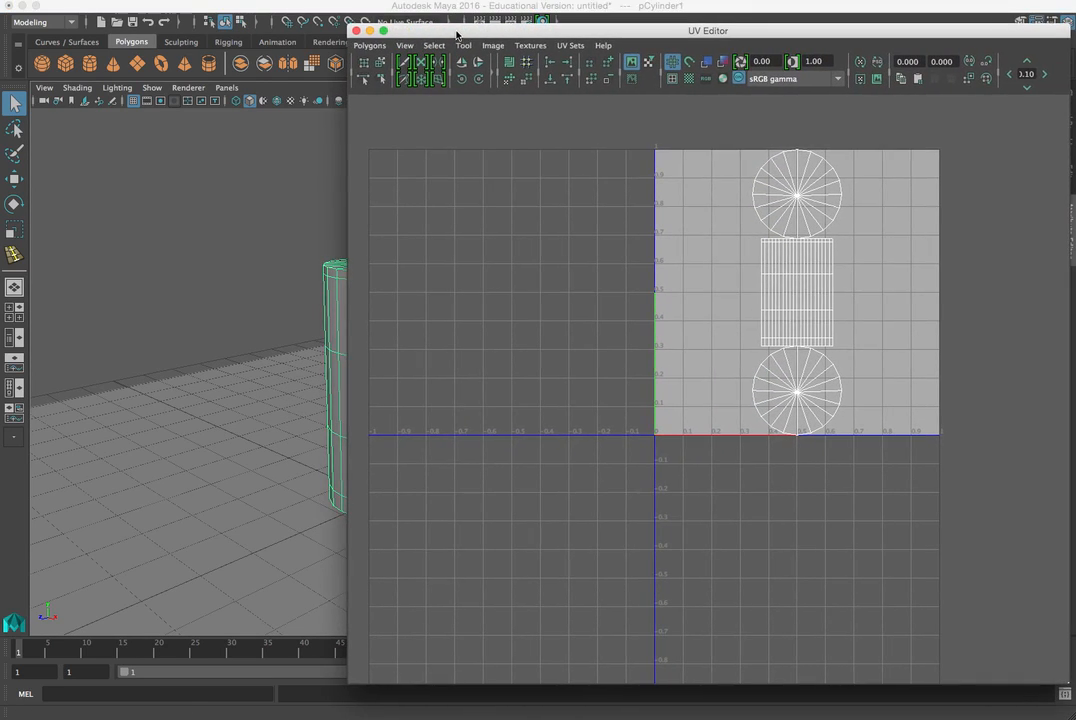
left_click(343, 3)
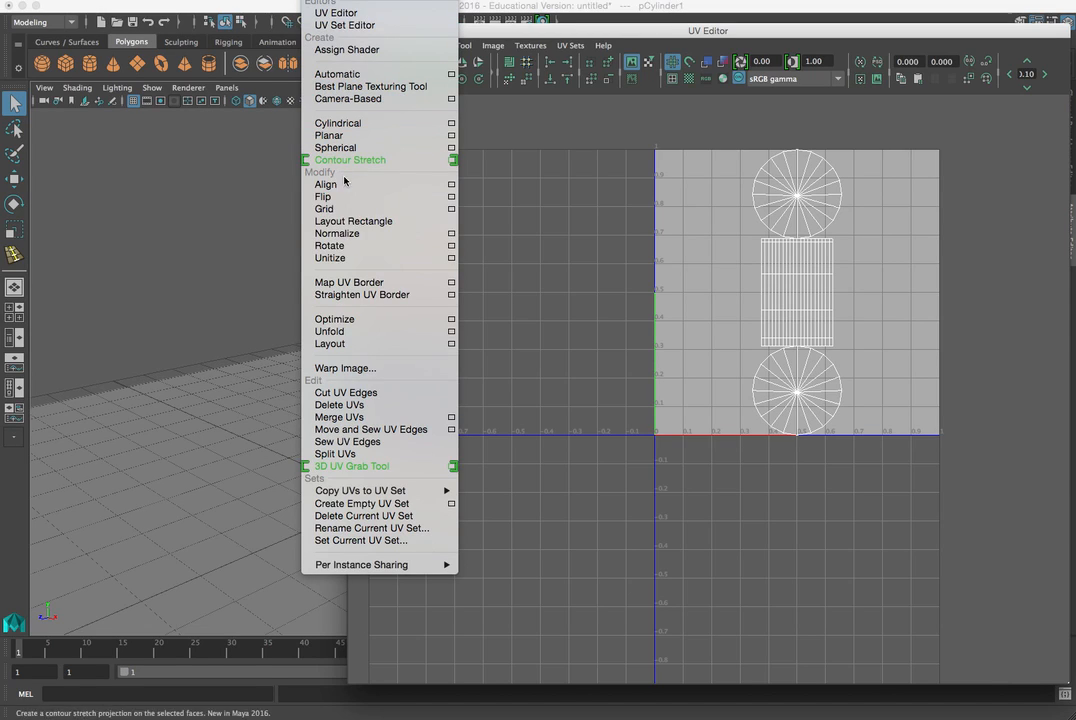
left_click(358, 406)
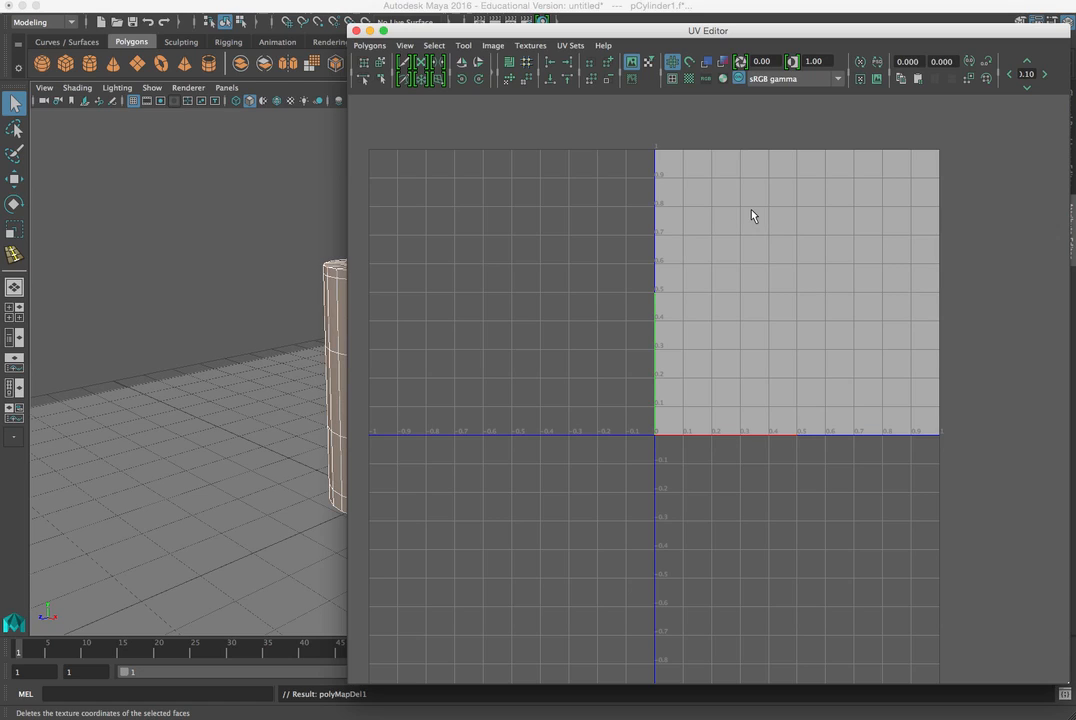
Switch the cylinder to face selection and select the five adjacent front faces between the two middle edge loops.
left_click_drag(486, 34, 594, 19)
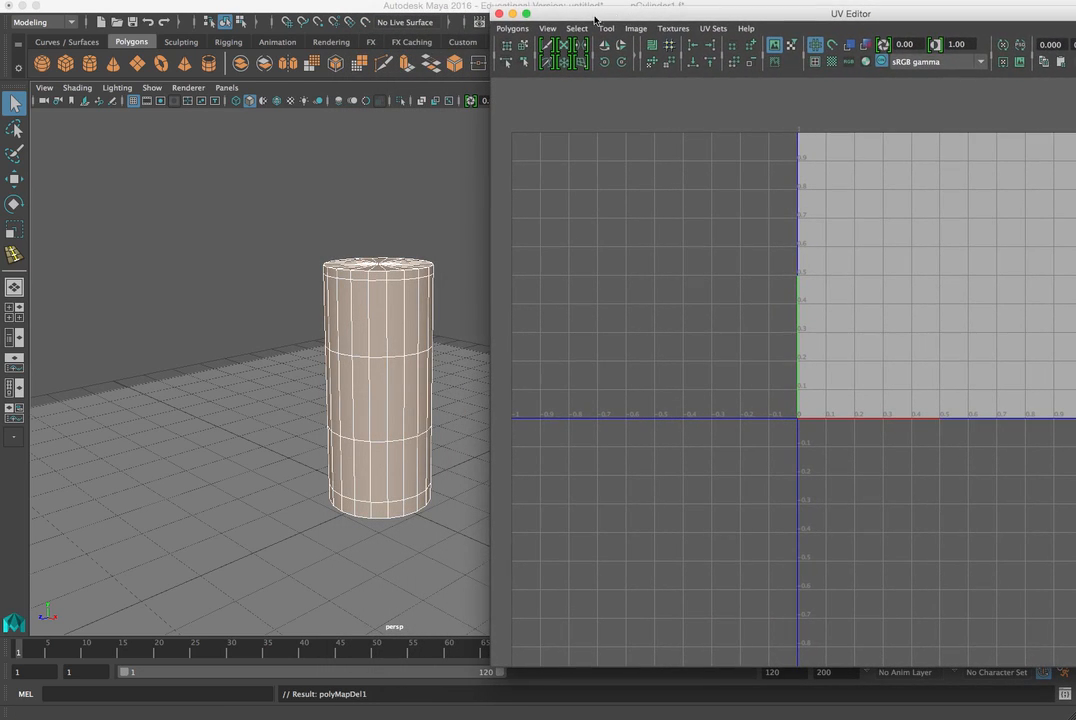
left_click(414, 8)
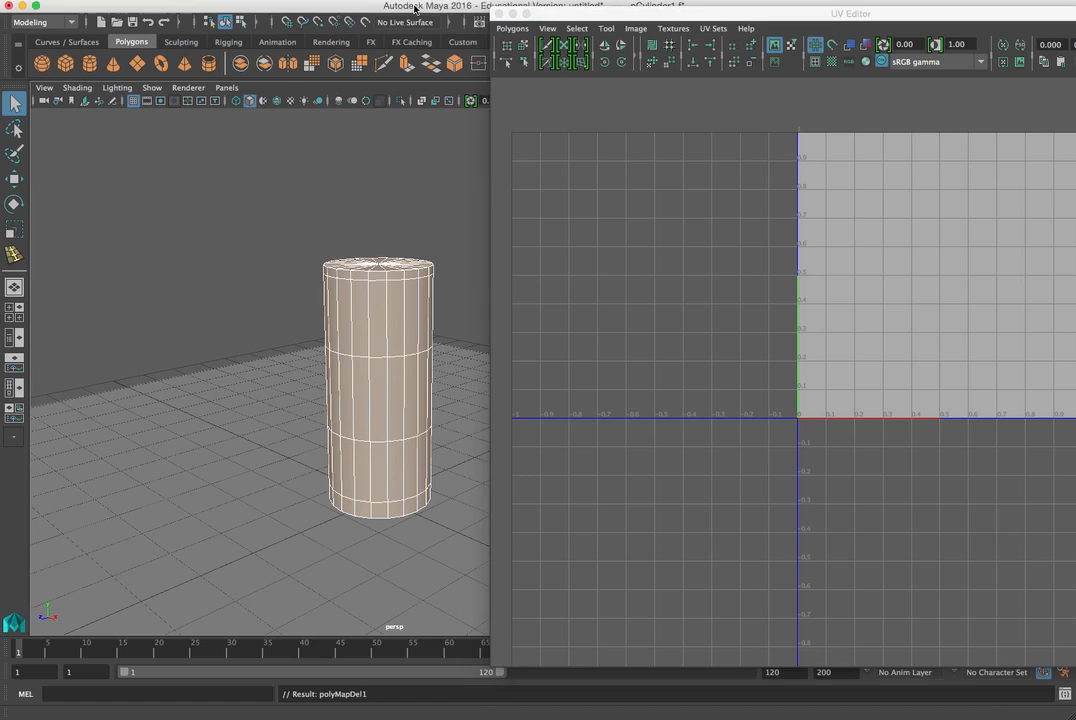
left_click(380, 307)
right_click_drag(368, 370, 373, 404)
left_click(368, 406)
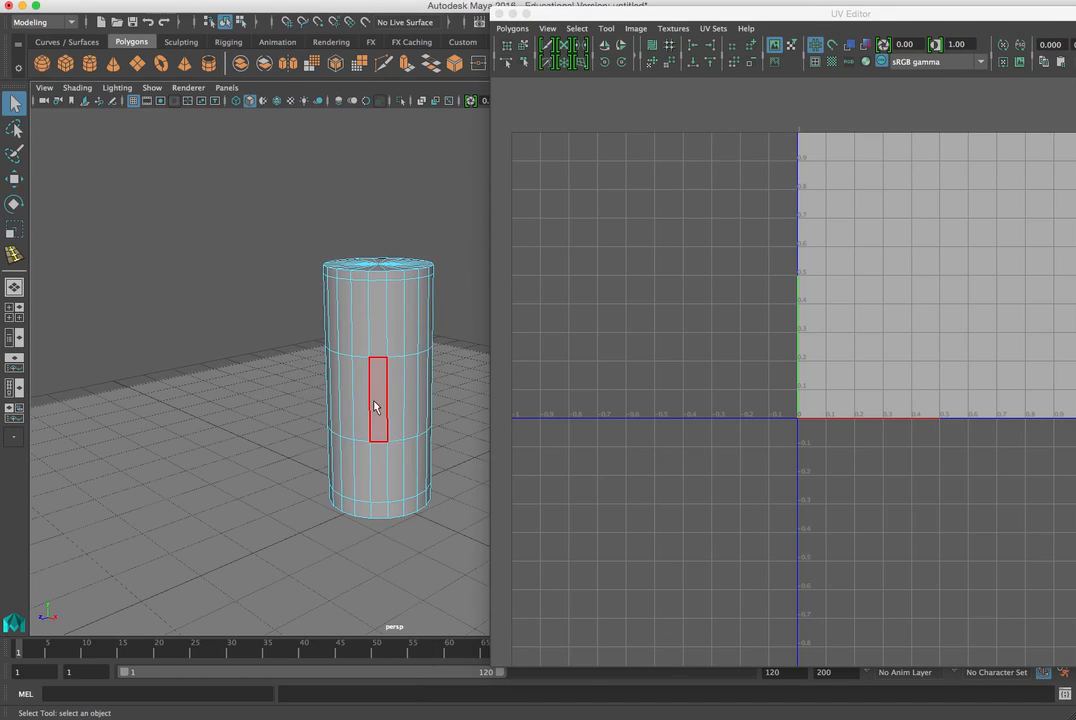
left_click(367, 408)
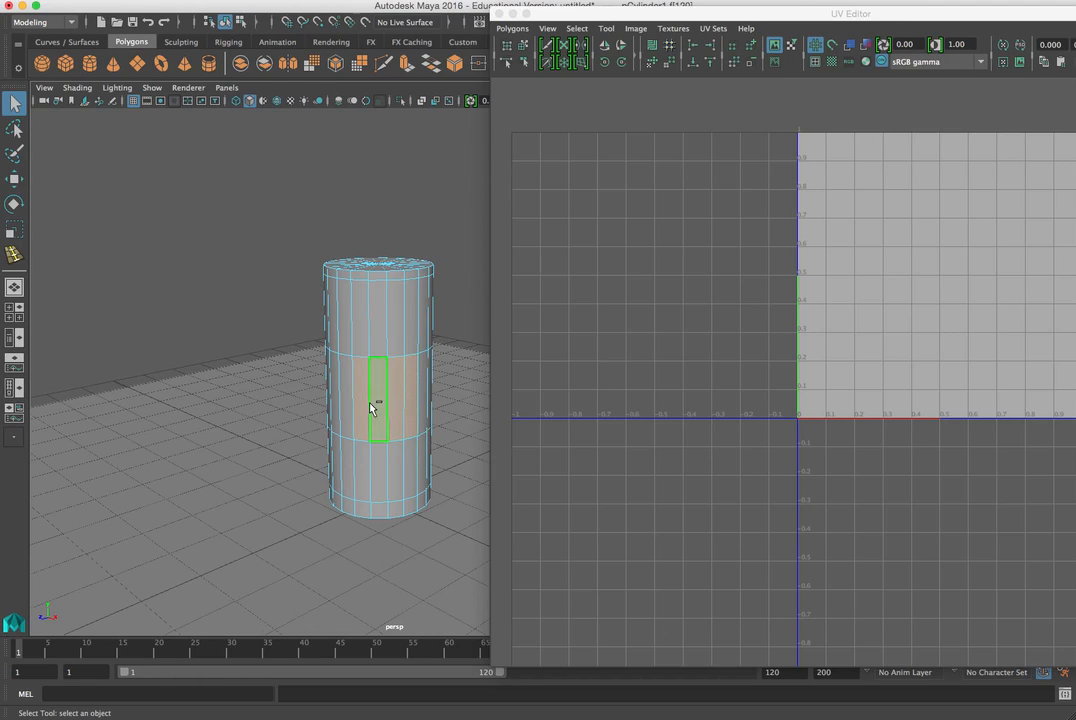
left_click(352, 412, "shift")
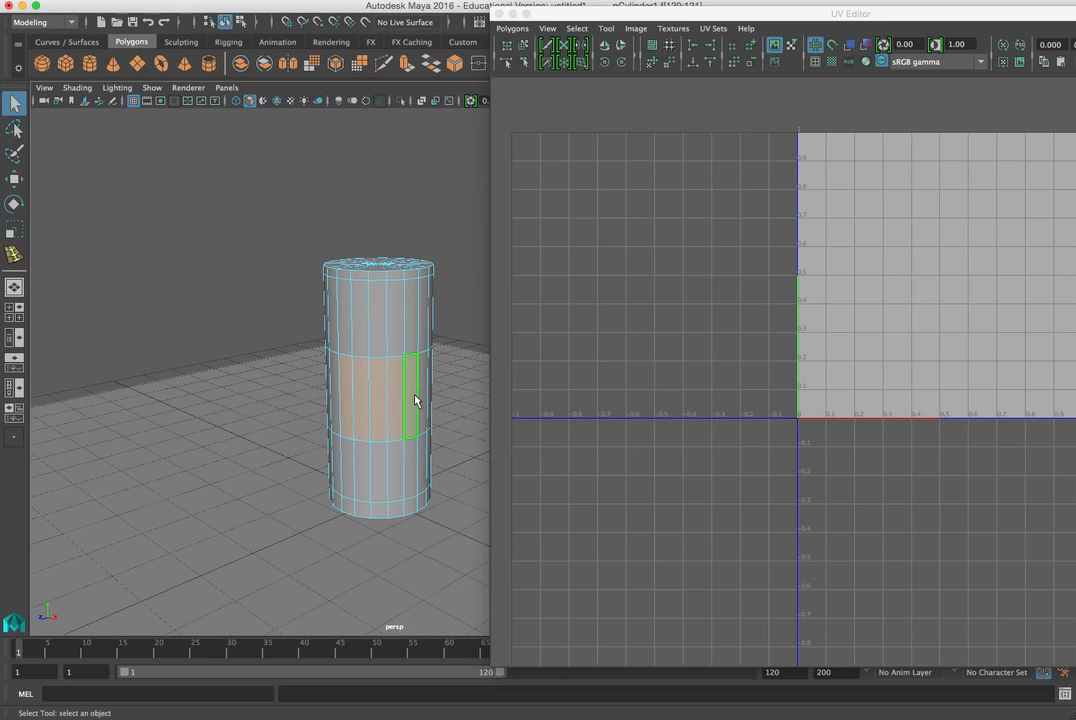
Apply a cylindrical UV projection to the selected front faces.
left_click_drag(705, 13, 476, 22)
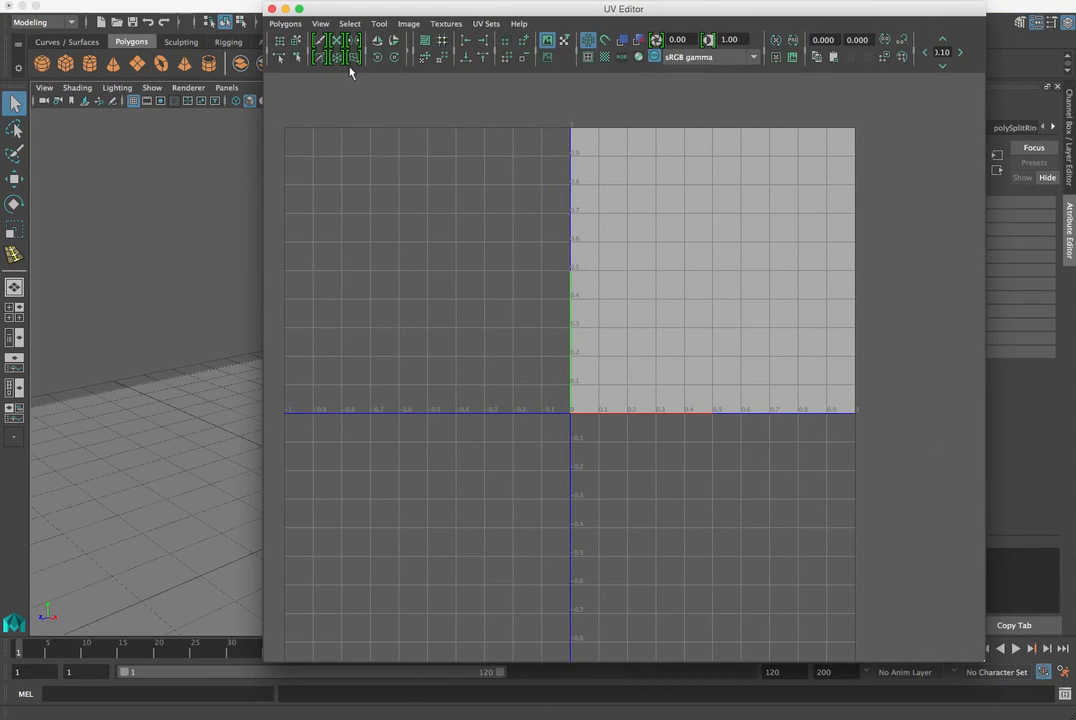
left_click(285, 23)
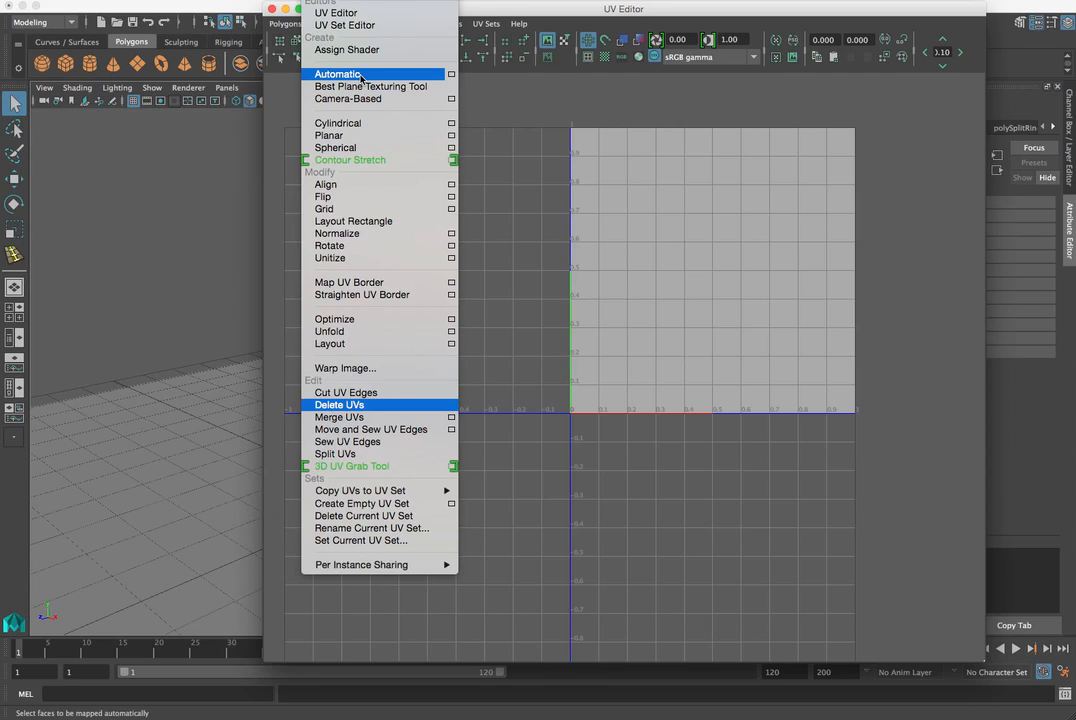
left_click(339, 124)
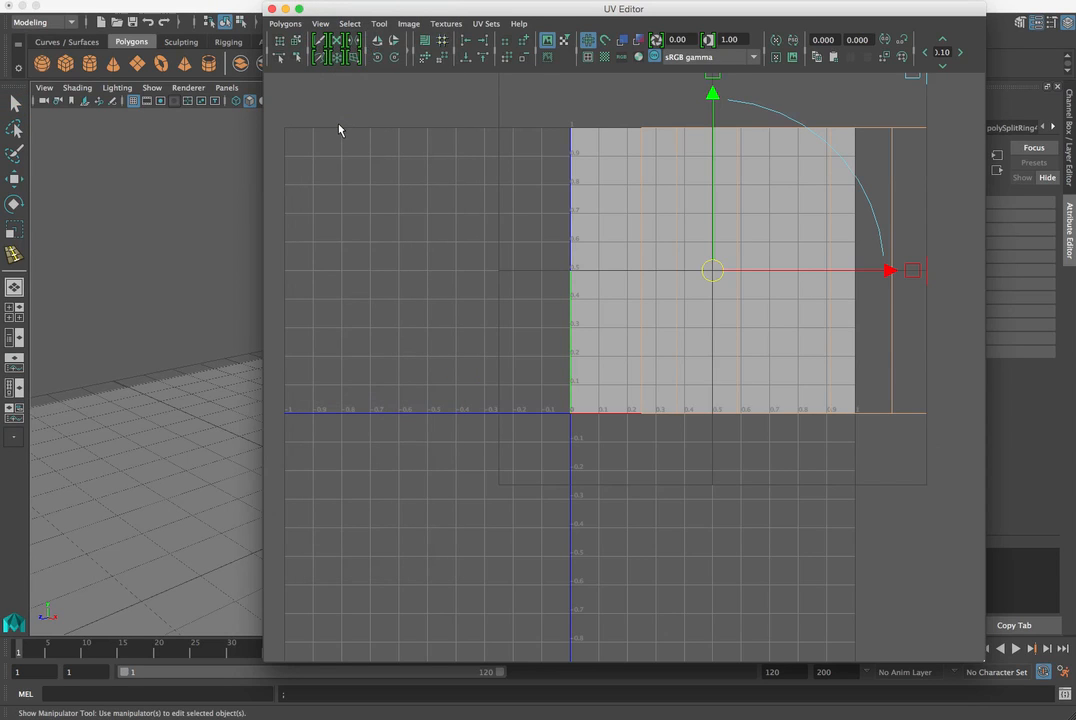
left_click_drag(373, 17, 579, 17)
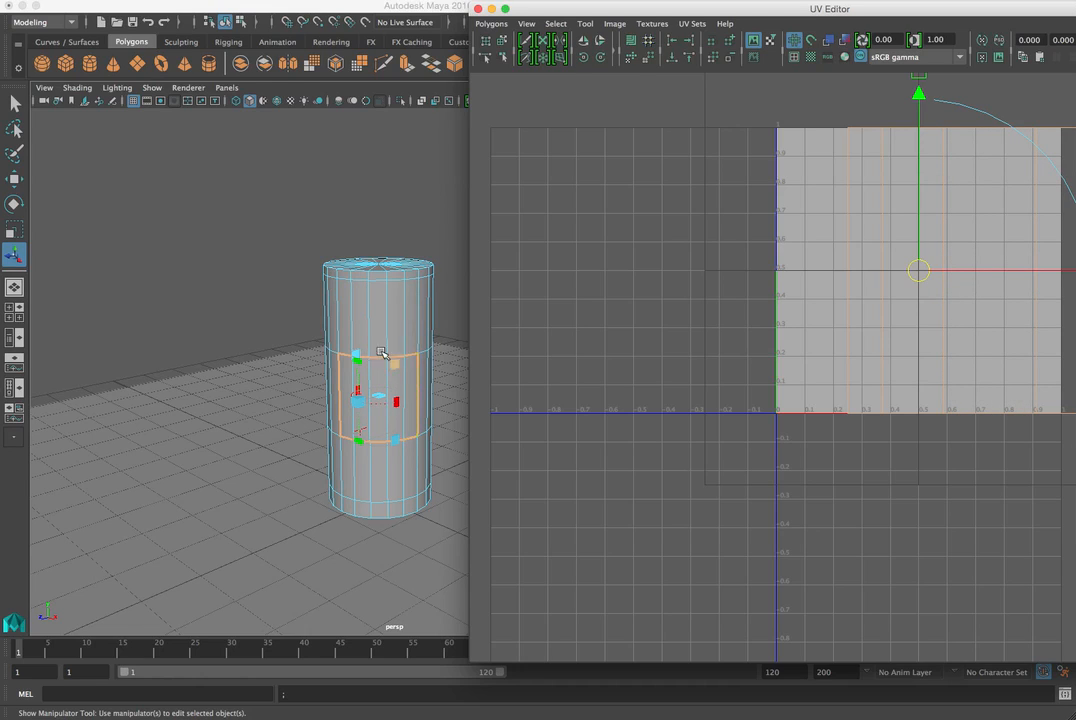
Shift the projected UVs horizontally to an image centre of about 0.255 and scale them down slightly to fit inside the 0–1 space.
left_click_drag(557, 10, 242, 8)
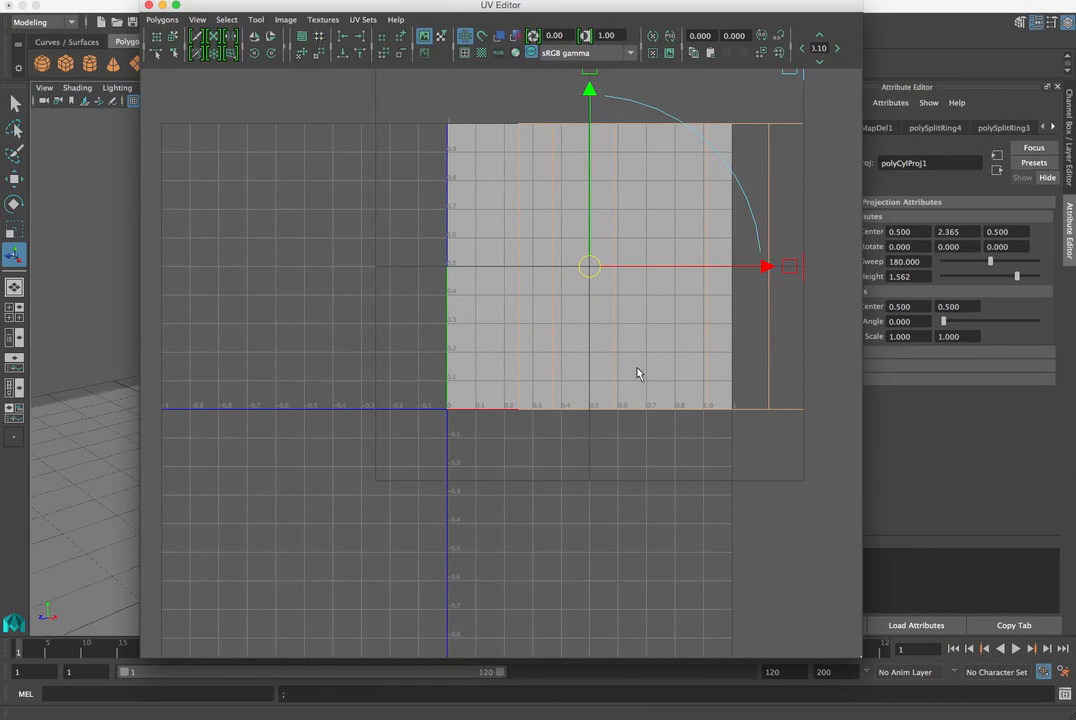
left_click_drag(764, 266, 696, 270)
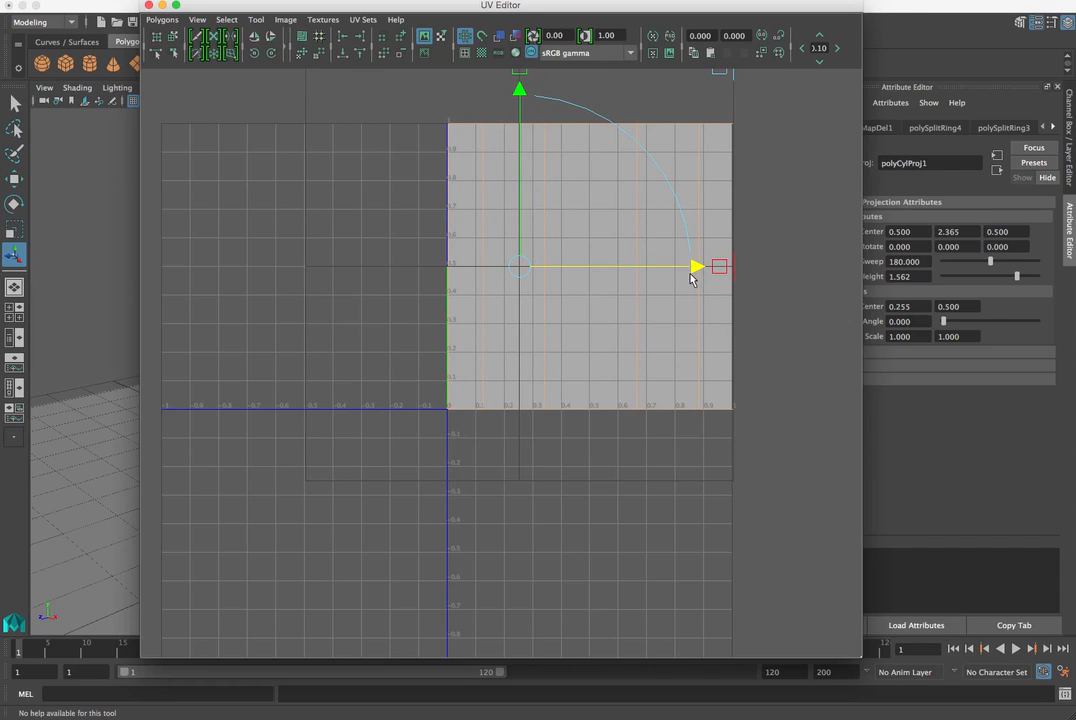
key("r")
mouse_move(586, 270)
left_mouse_down()
mouse_move(545, 271)
mouse_move(591, 270)
left_mouse_up()
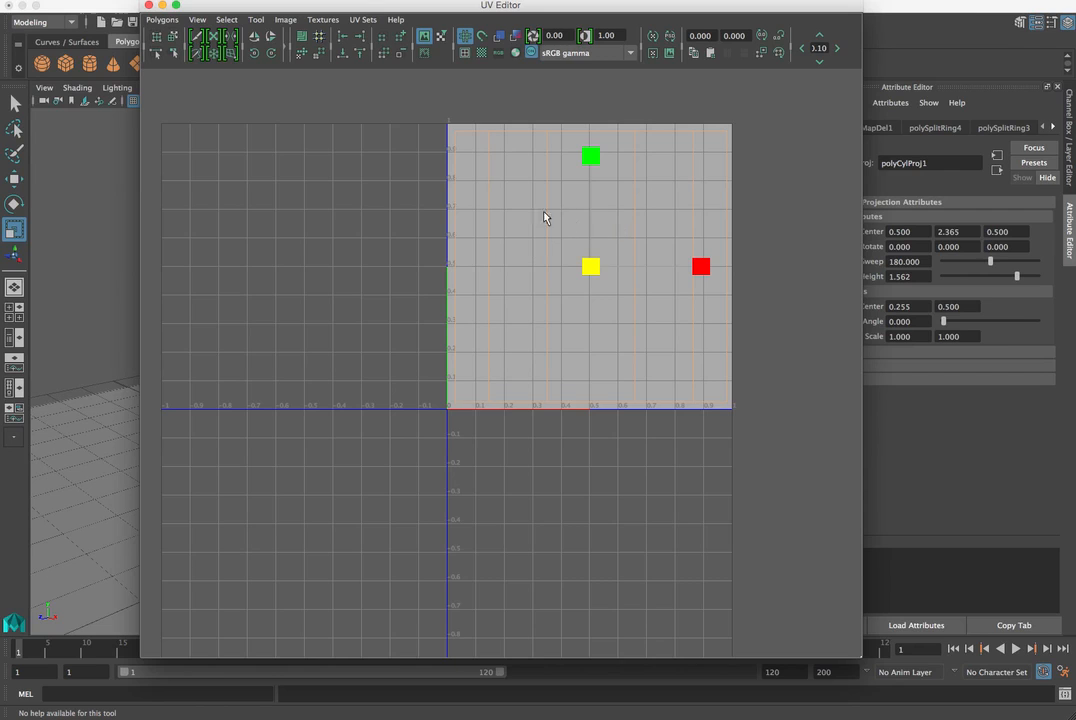
Assign a new Blinn material to the selected front label faces of the cylinder.
left_click_drag(216, 6, 653, 3)
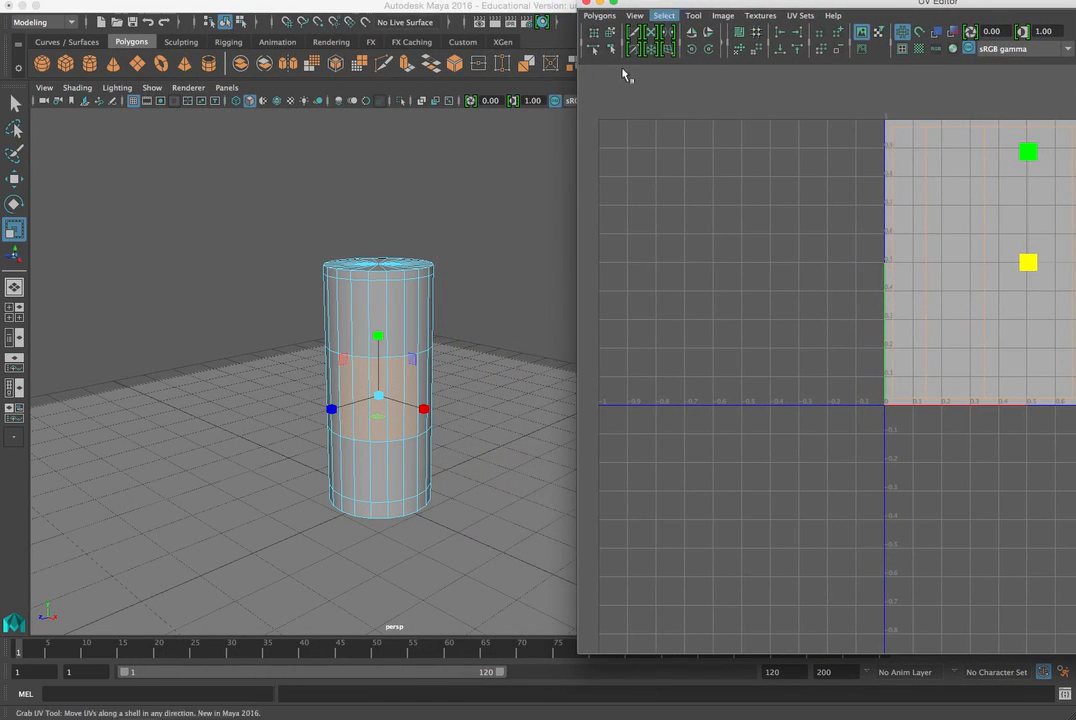
right_click(395, 379)
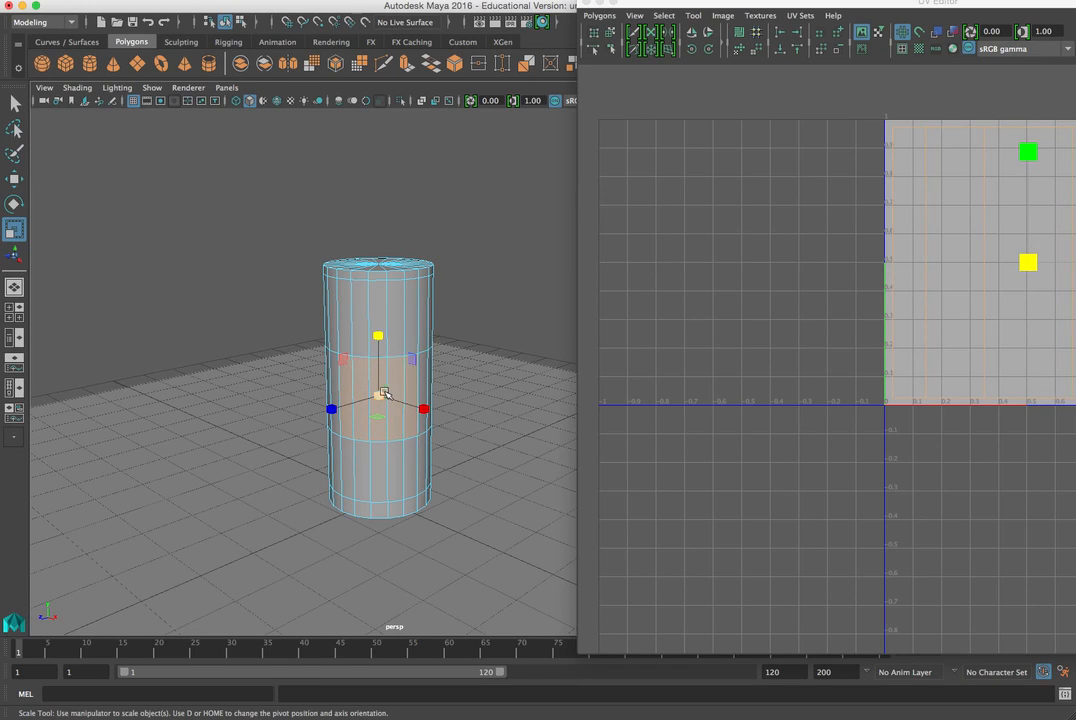
right_click_drag(397, 382, 378, 697)
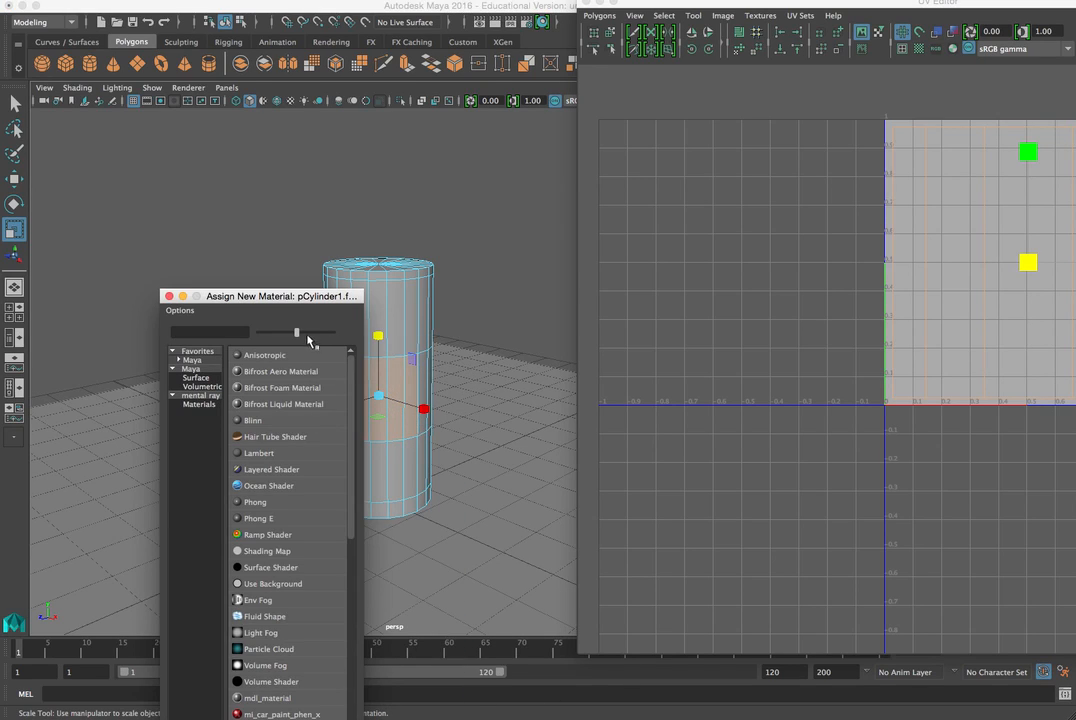
left_click_drag(298, 285, 305, 63)
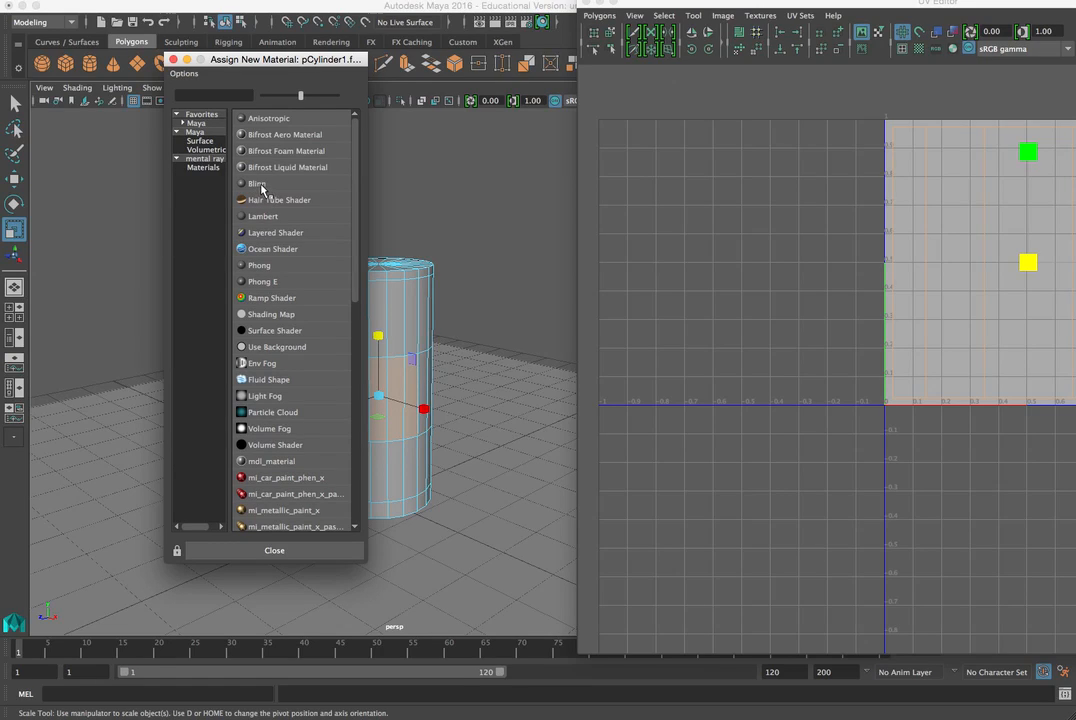
left_click(258, 184)
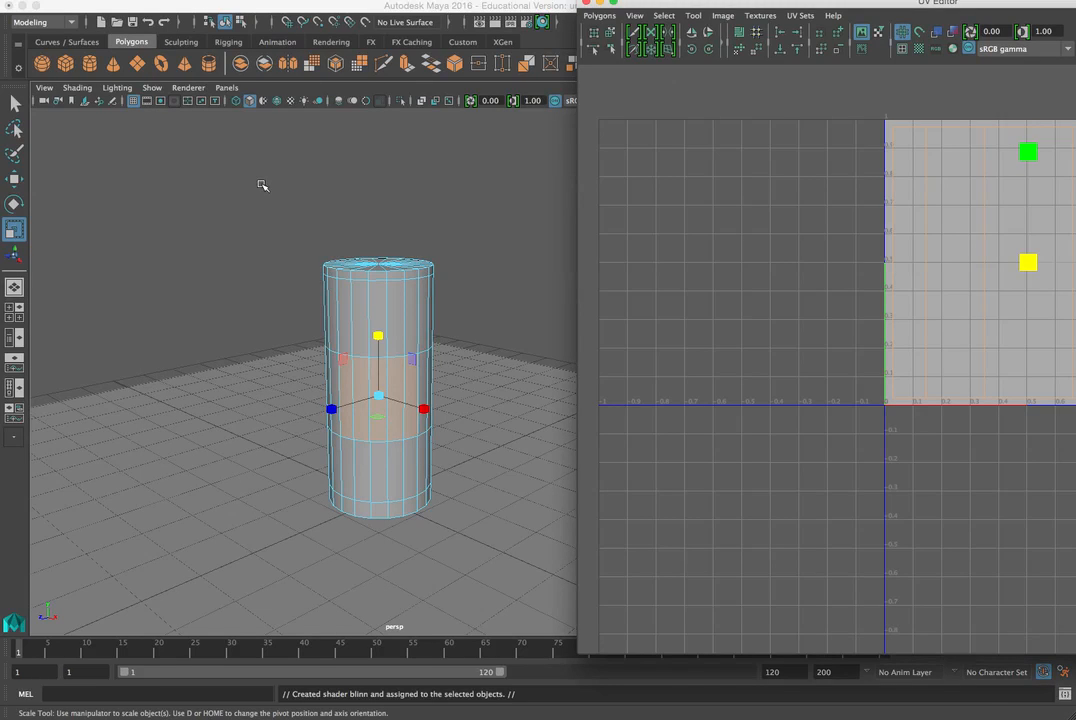
Rename the new Blinn material to map1 and set its colour to bright green.
left_click_drag(706, 8, 87, 47)
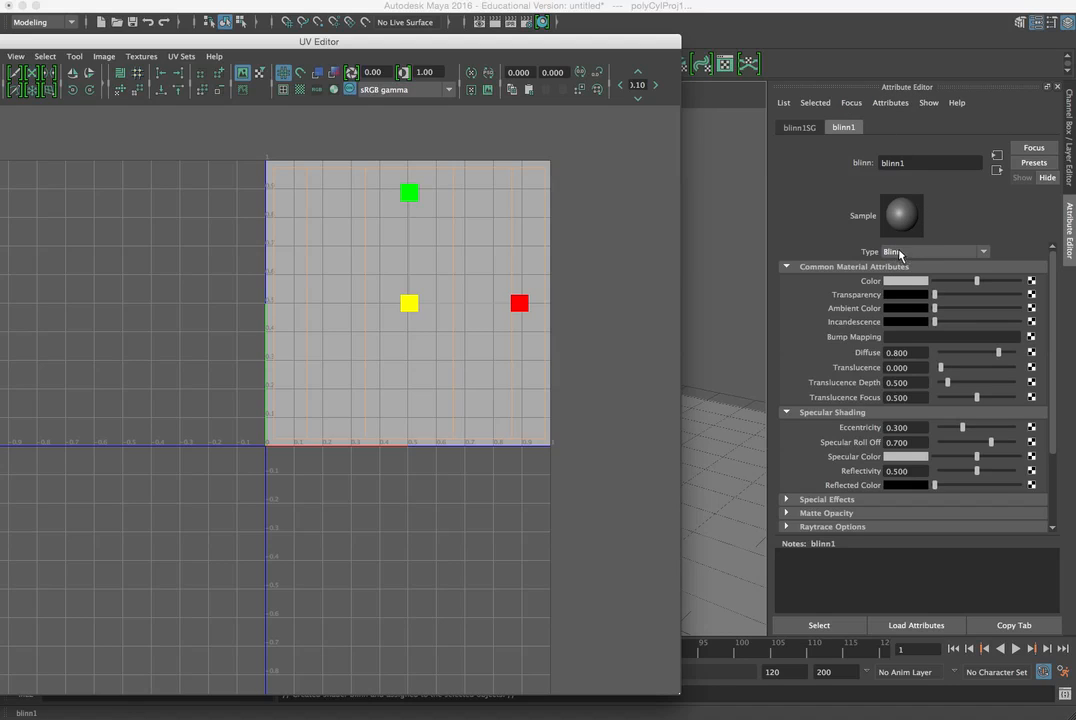
double_click(915, 163)
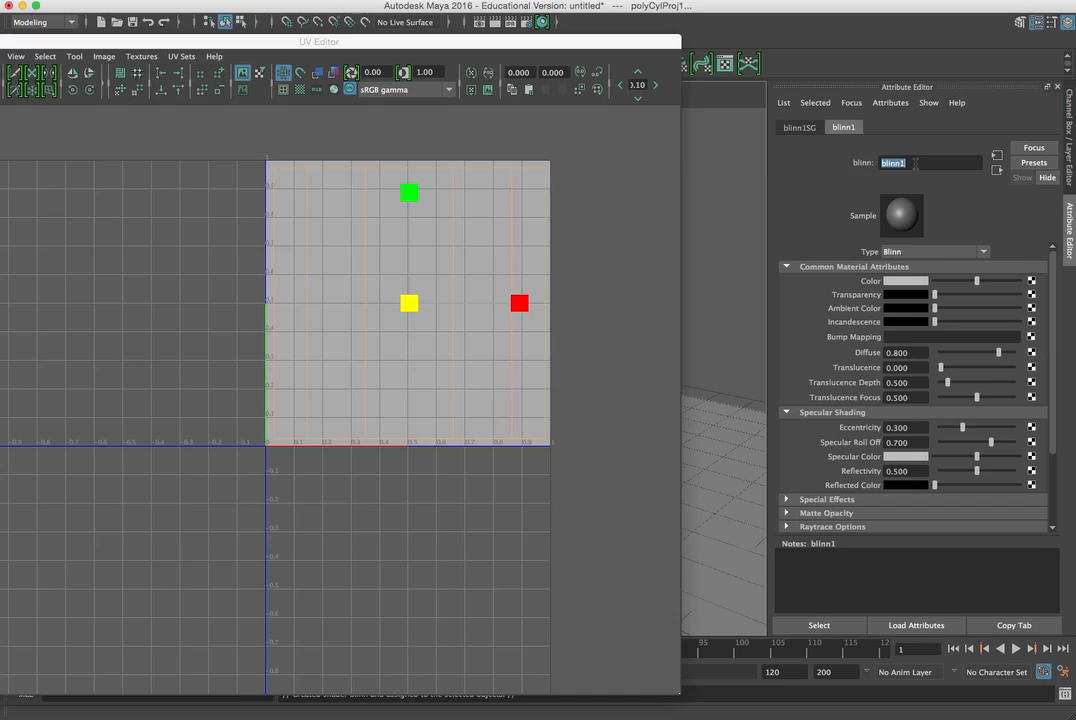
type("map1")
left_click(898, 282)
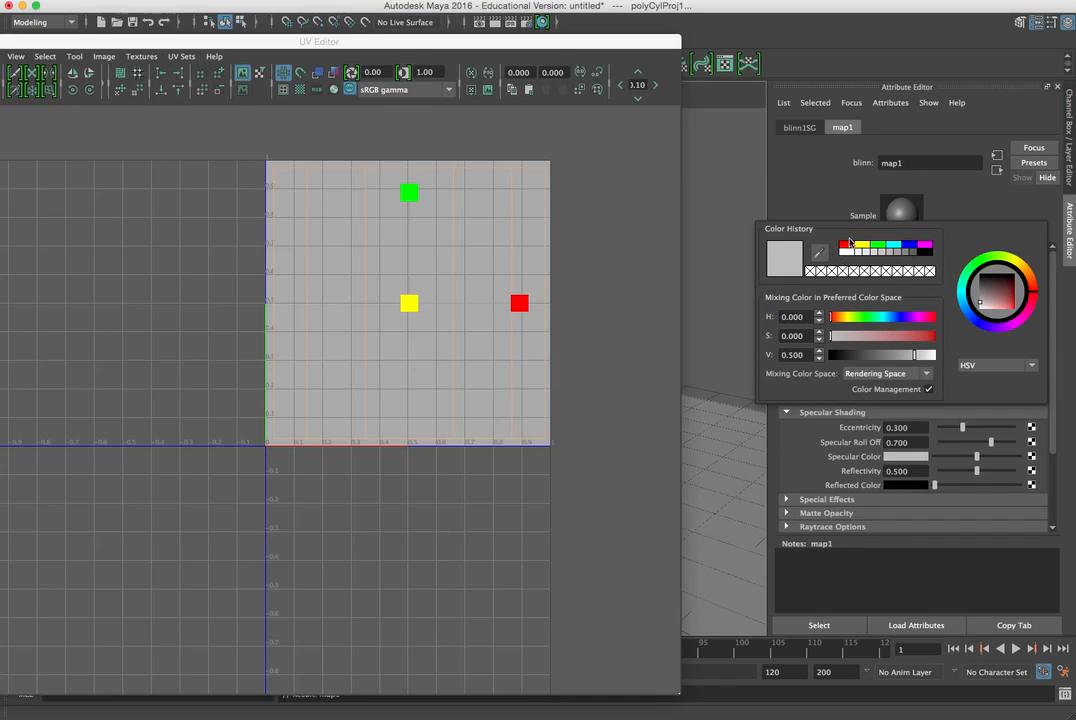
left_click(880, 247)
Connect a File texture node to the colour of the map1 material.
left_click_drag(620, 41, 621, 476)
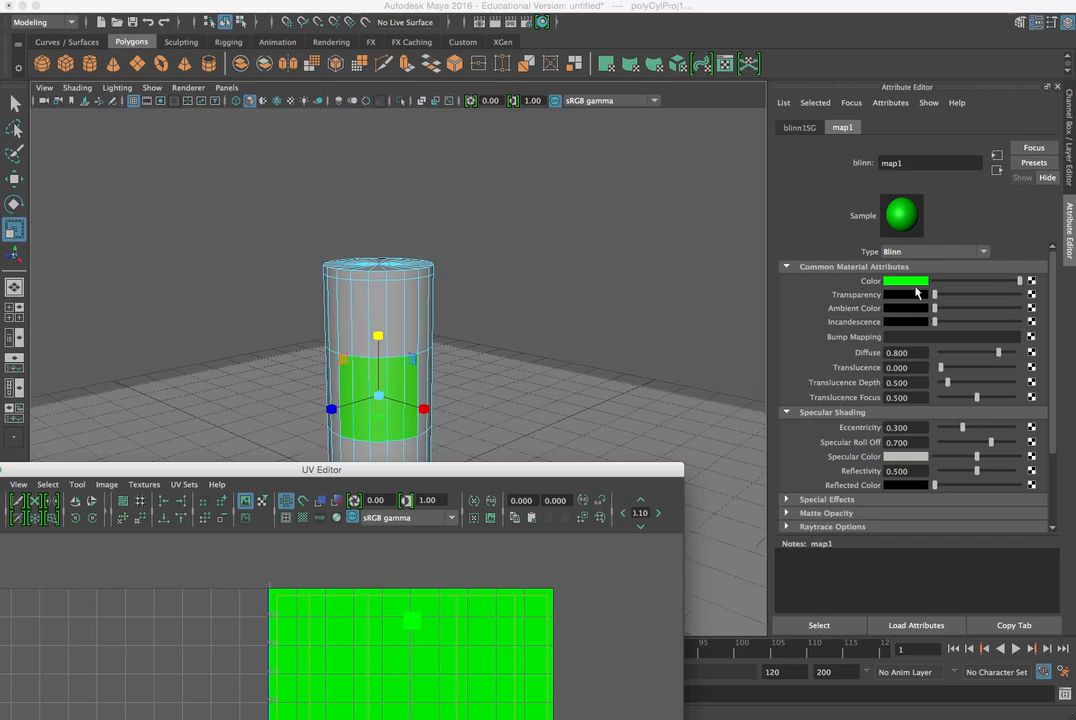
left_click(1031, 281)
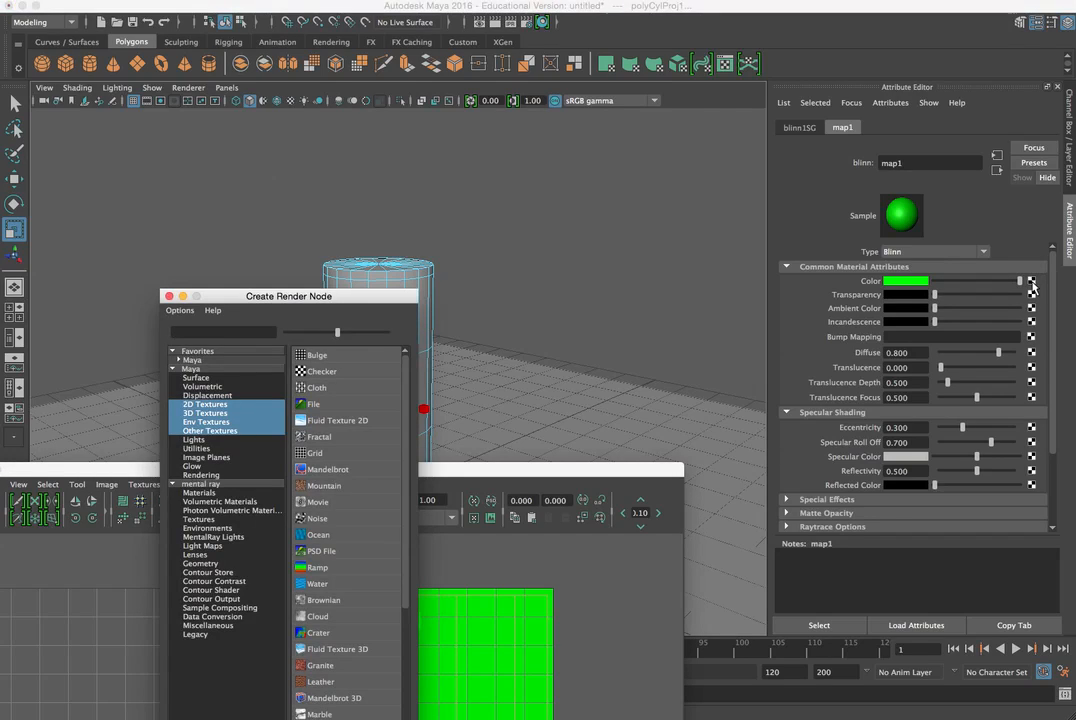
left_click_drag(346, 418, 563, 136)
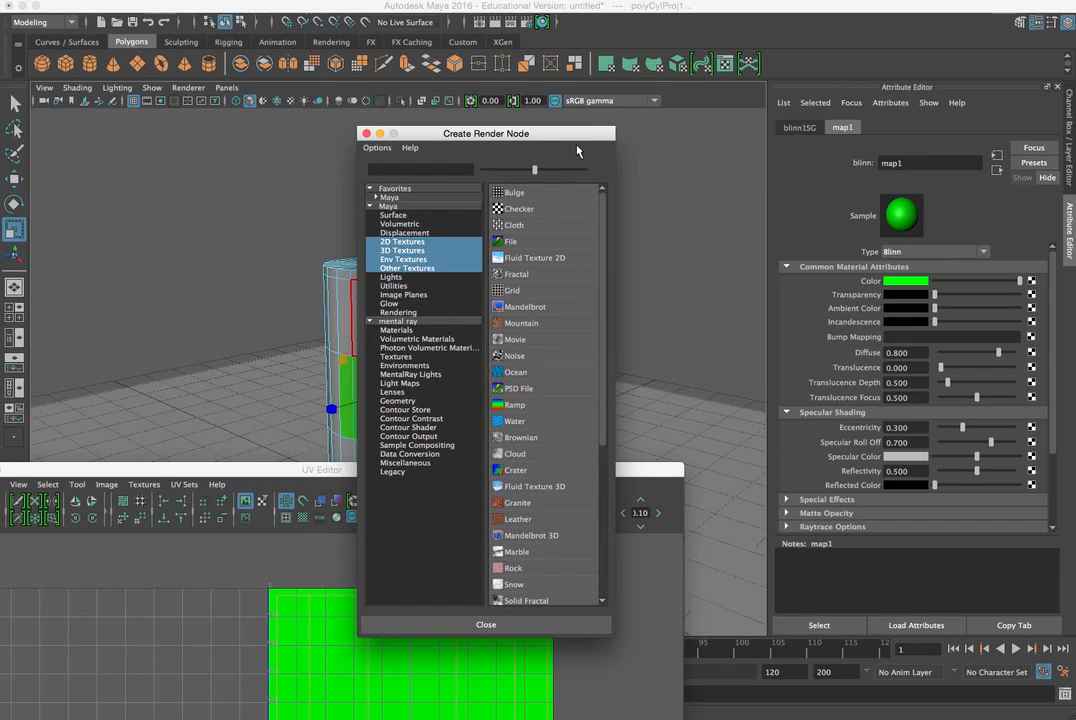
left_click(511, 244)
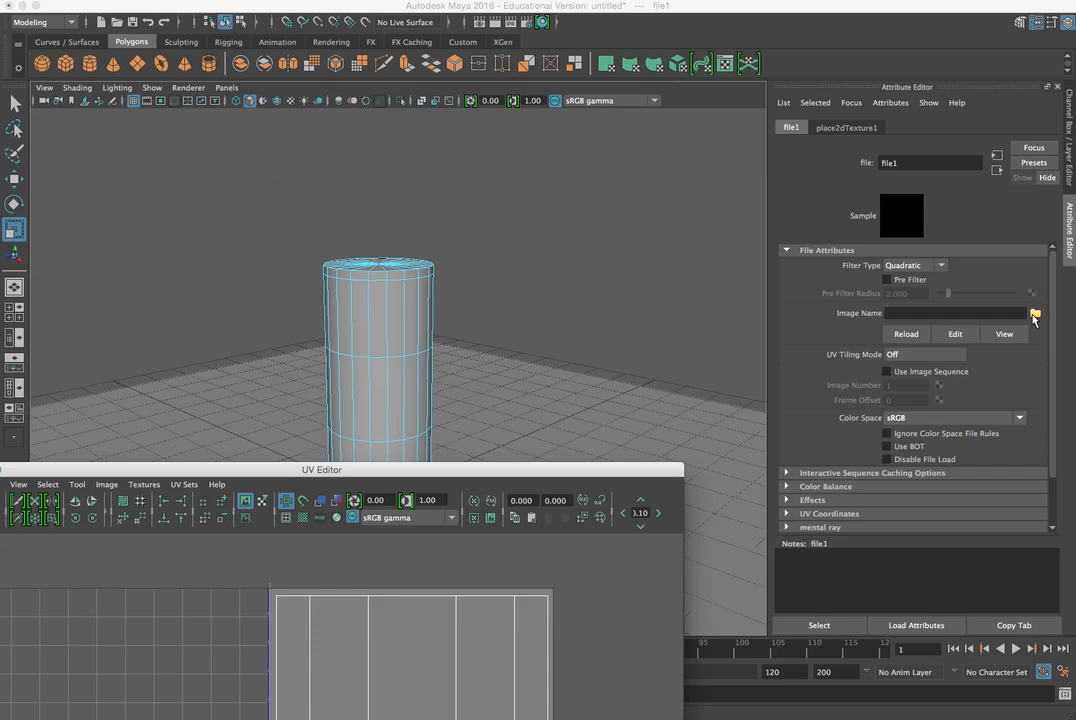
Load Iceland1.JPG from the Desktop as the image of the file texture.
left_click(1035, 315)
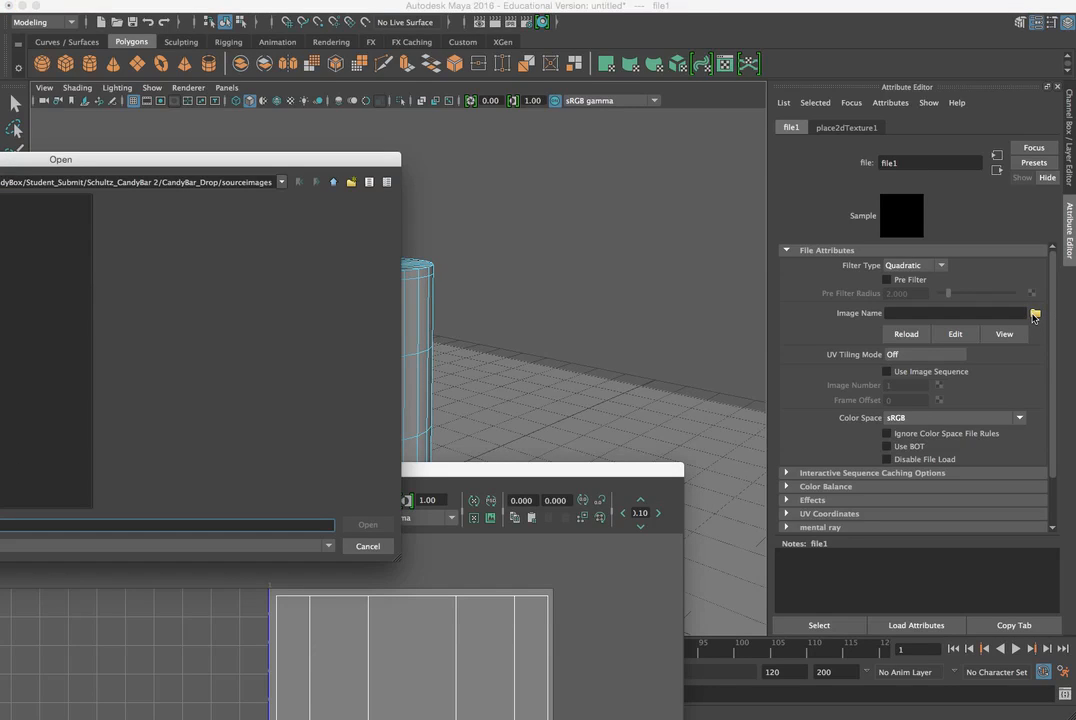
left_click_drag(222, 165, 599, 120)
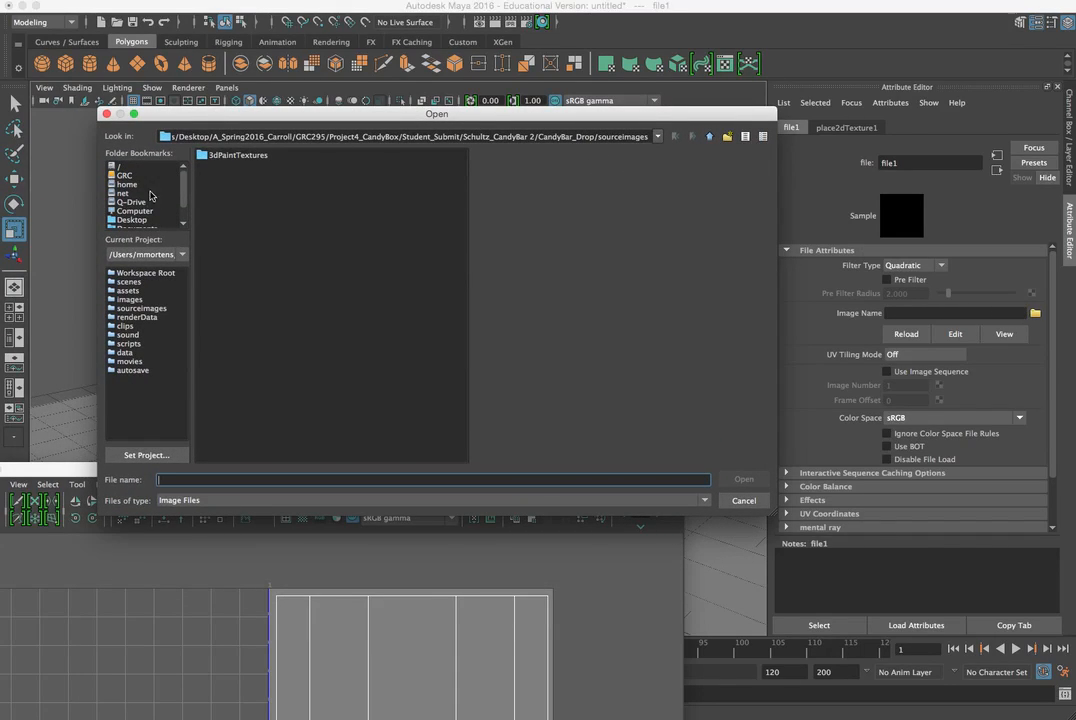
left_click(128, 220)
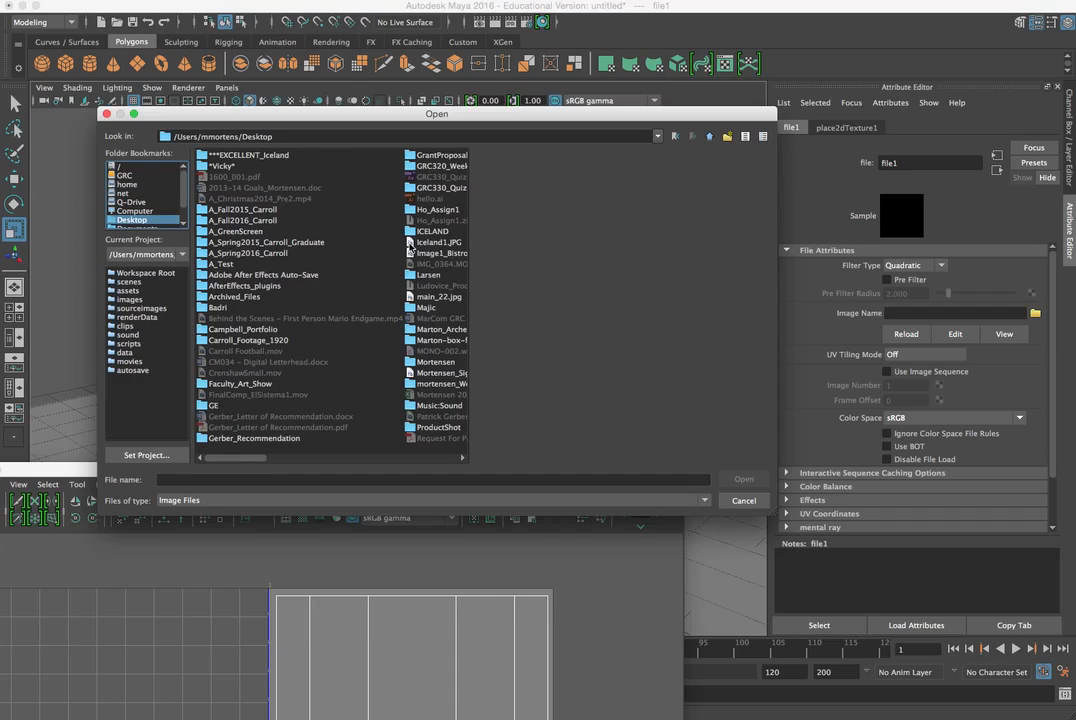
left_click(410, 243)
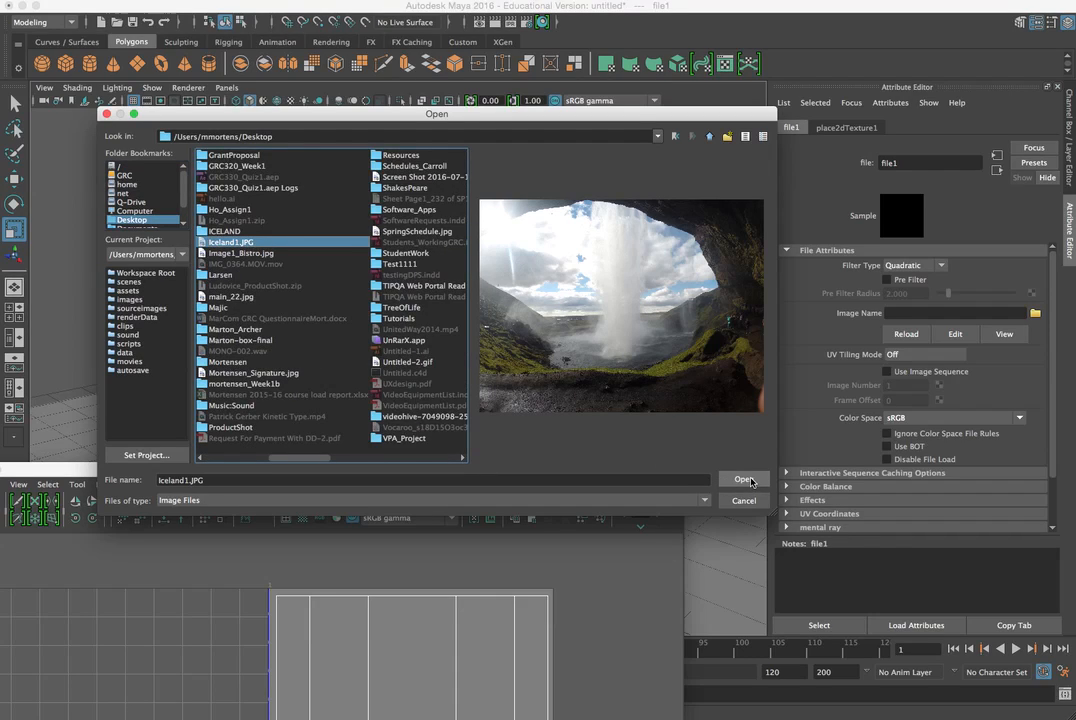
left_click(745, 480)
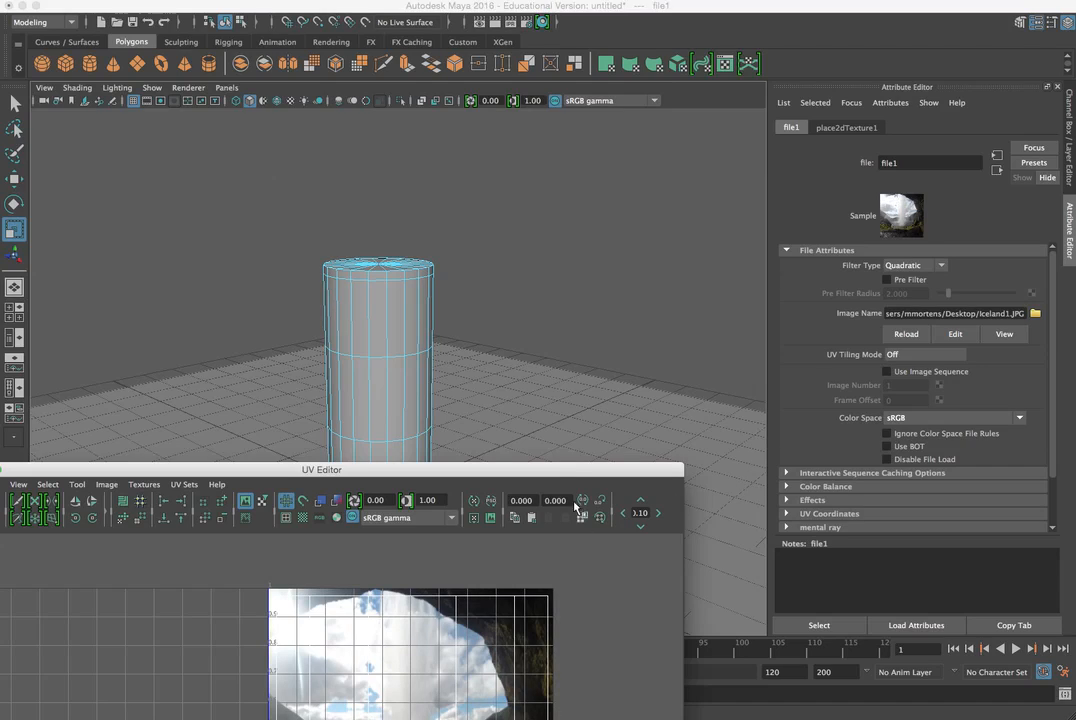
Select all five label faces in the UV Editor and scale their UVs up uniformly to fill the 0–1 space.
left_click_drag(569, 480, 685, 54)
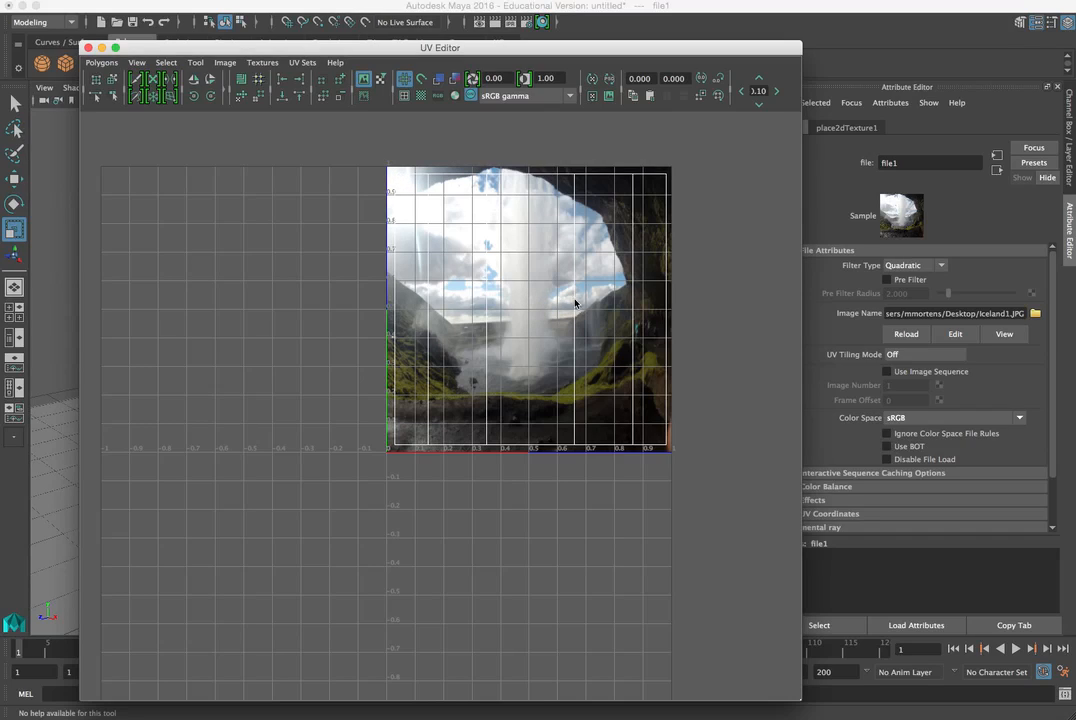
mouse_move(575, 303)
right_mouse_down()
mouse_move(549, 286)
mouse_move(582, 288)
mouse_move(571, 320)
right_mouse_up()
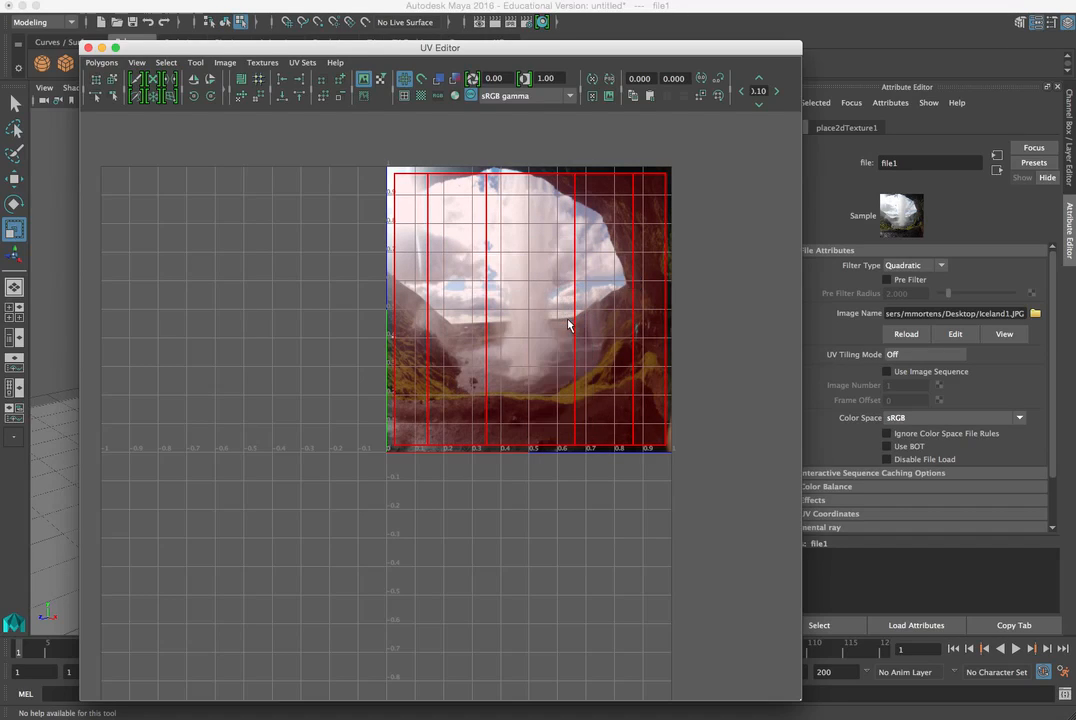
left_click(562, 319)
left_click(598, 372)
left_click(648, 369)
left_click(616, 340)
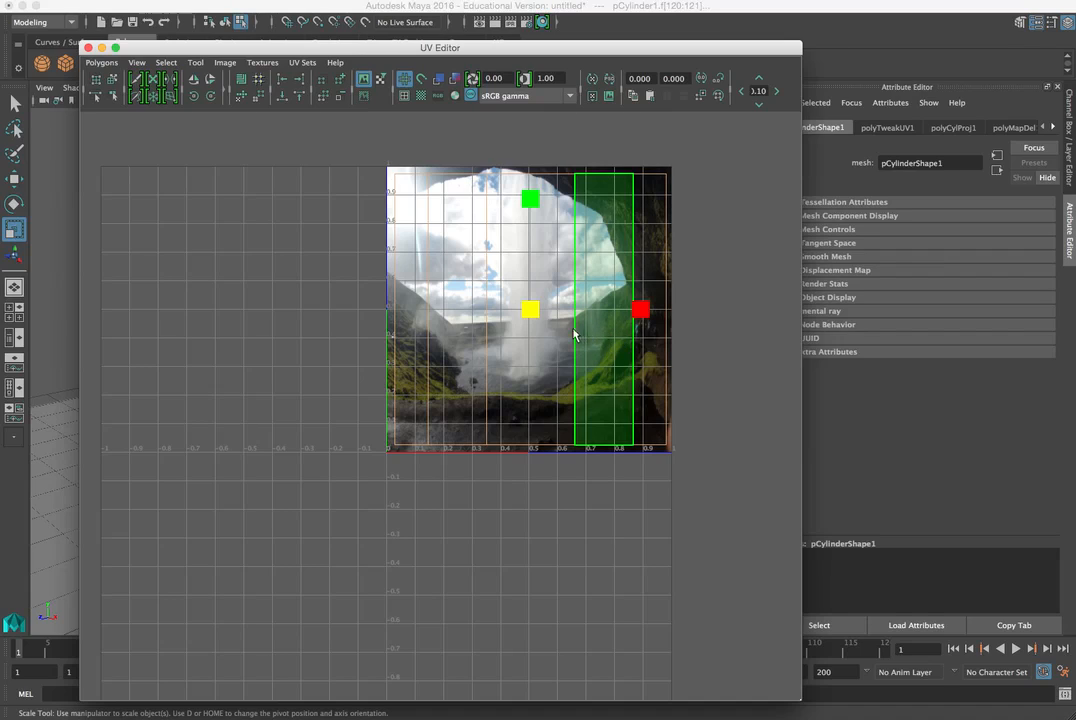
left_click(531, 312)
left_click_drag(530, 313, 537, 310)
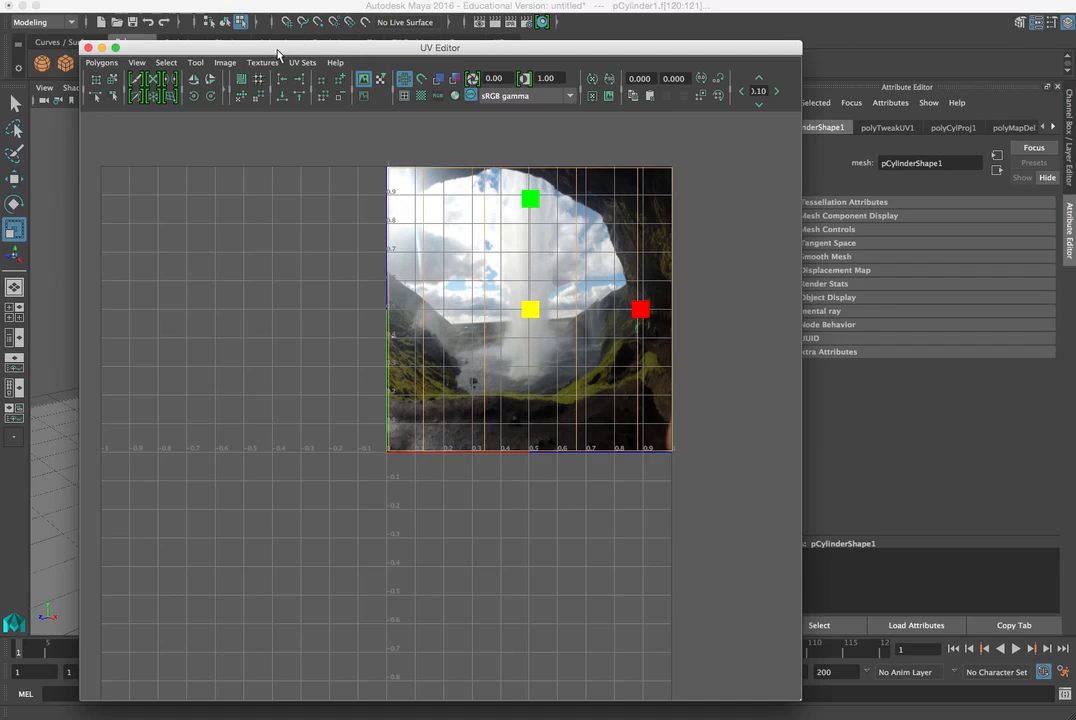
Turn on textured display in the perspective view to show the image on the cylinder's label faces.
left_click_drag(277, 51, 532, 48)
left_click_drag(404, 49, 571, 50)
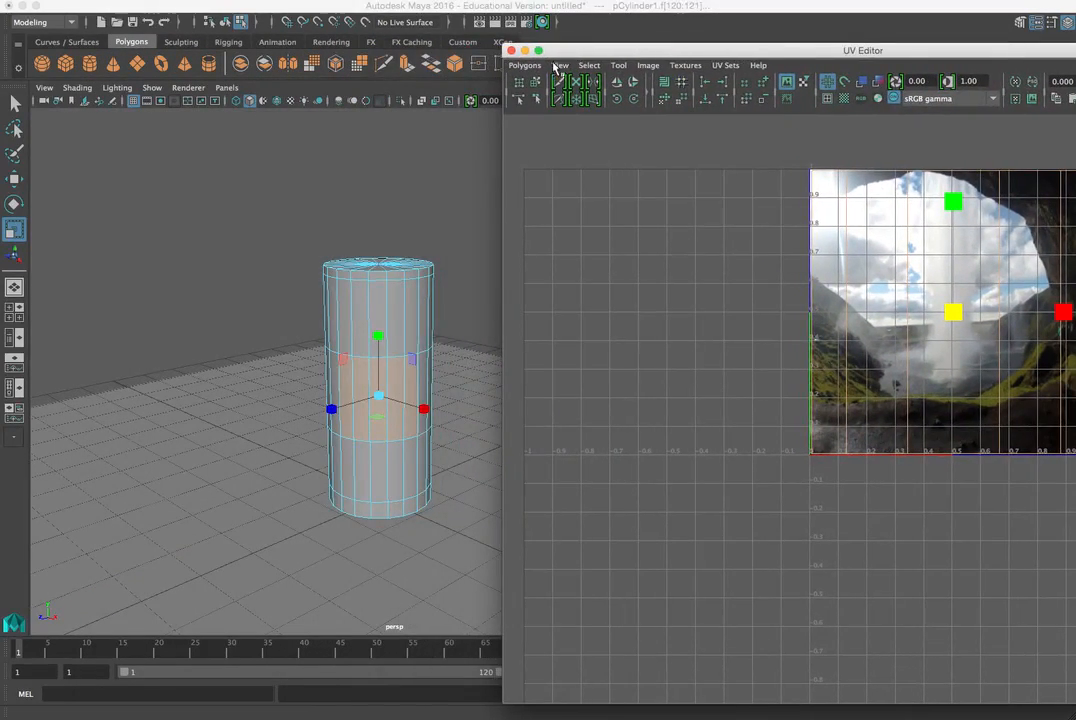
left_click(424, 11)
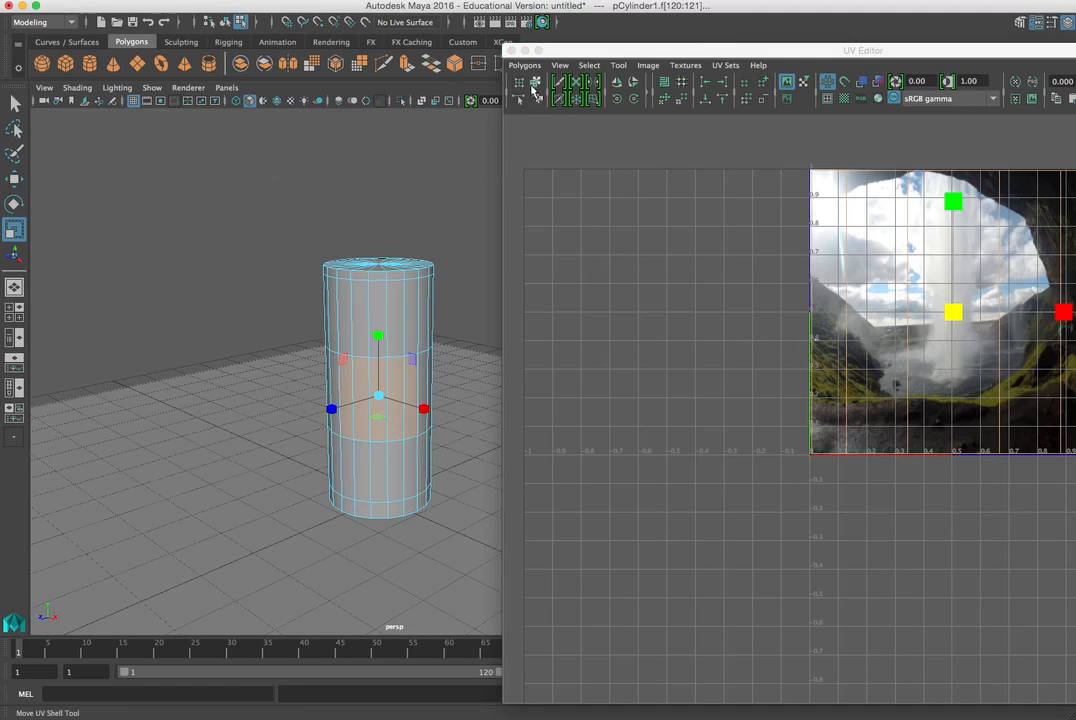
left_click_drag(559, 55, 627, 52)
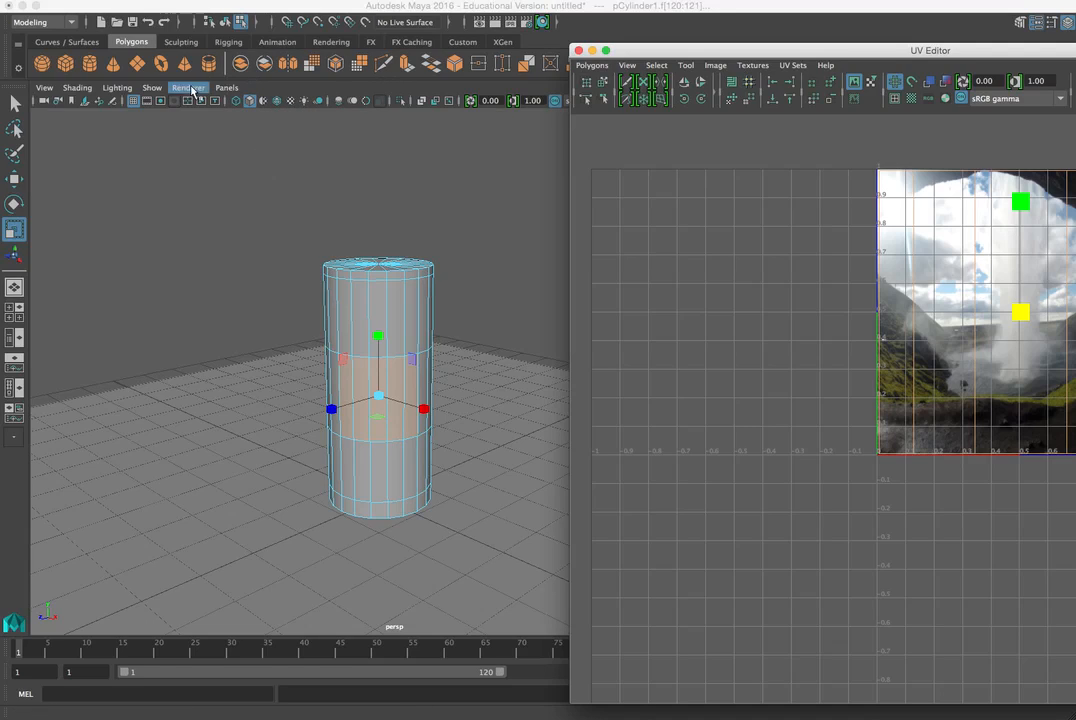
left_click(291, 102)
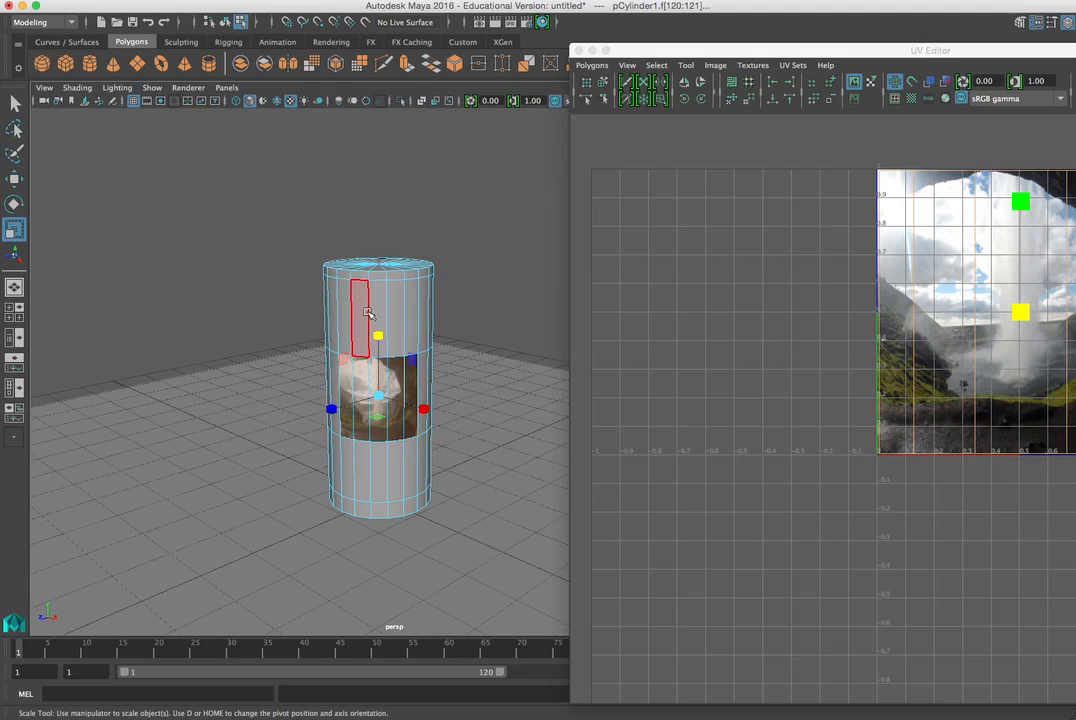
left_click(290, 103)
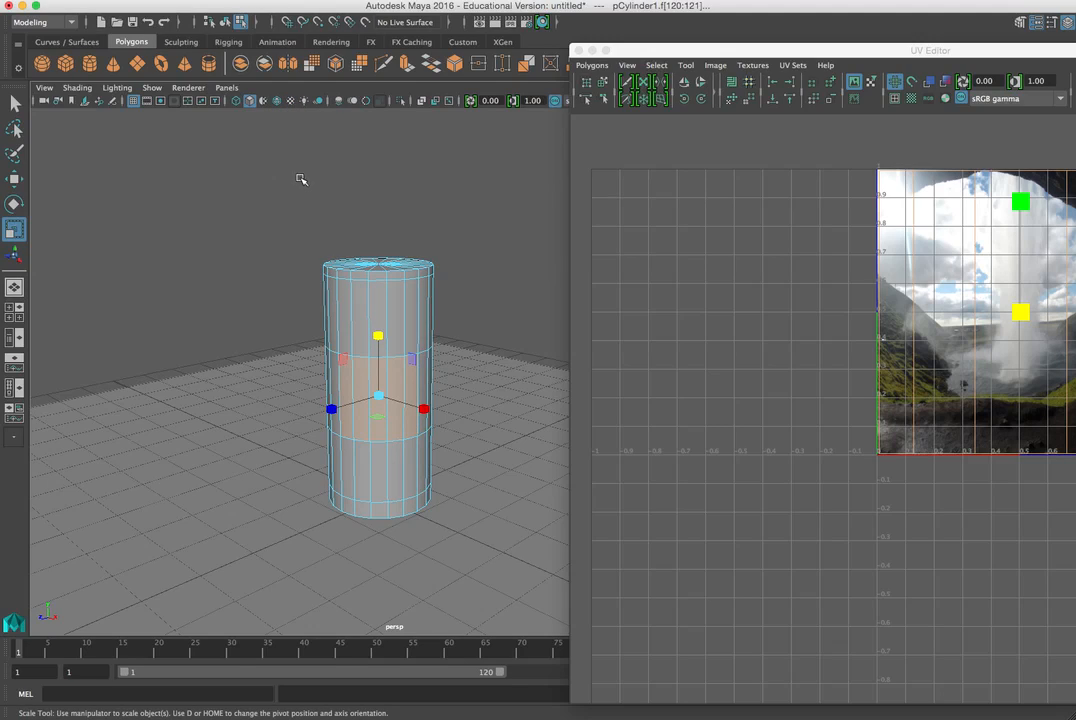
left_click(291, 102)
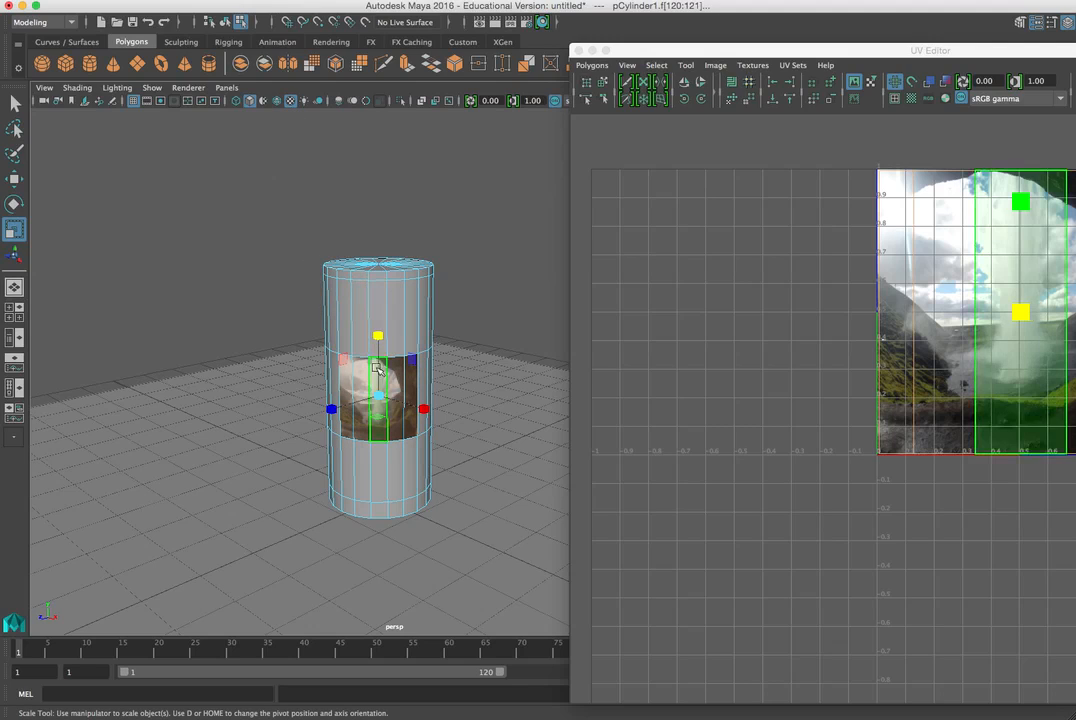
Try squashing the label UVs vertically to about half the image height, and stretch them back to the full 0–1 height.
left_click_drag(654, 55, 527, 38)
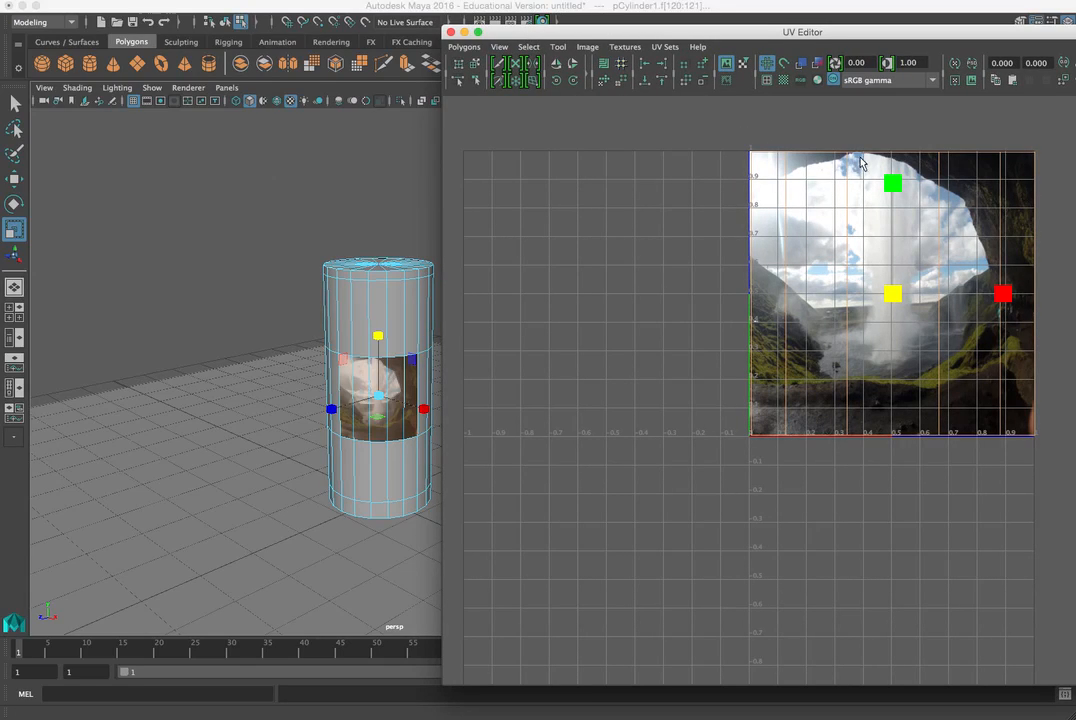
left_click_drag(895, 187, 895, 243)
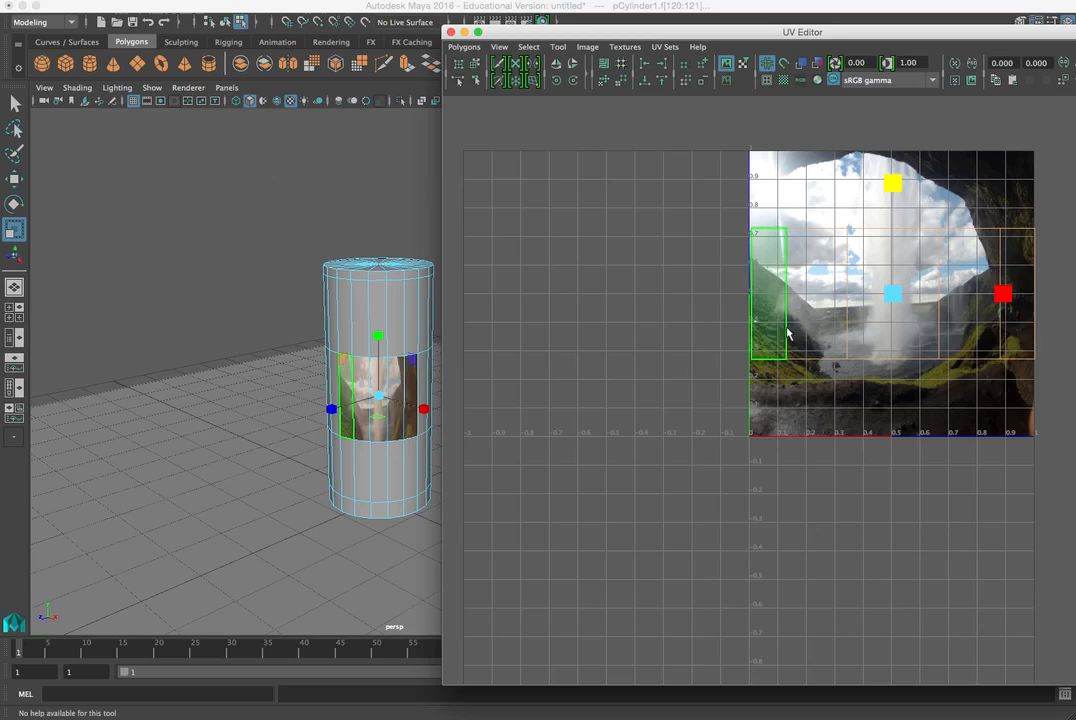
left_click_drag(893, 190, 890, 67)
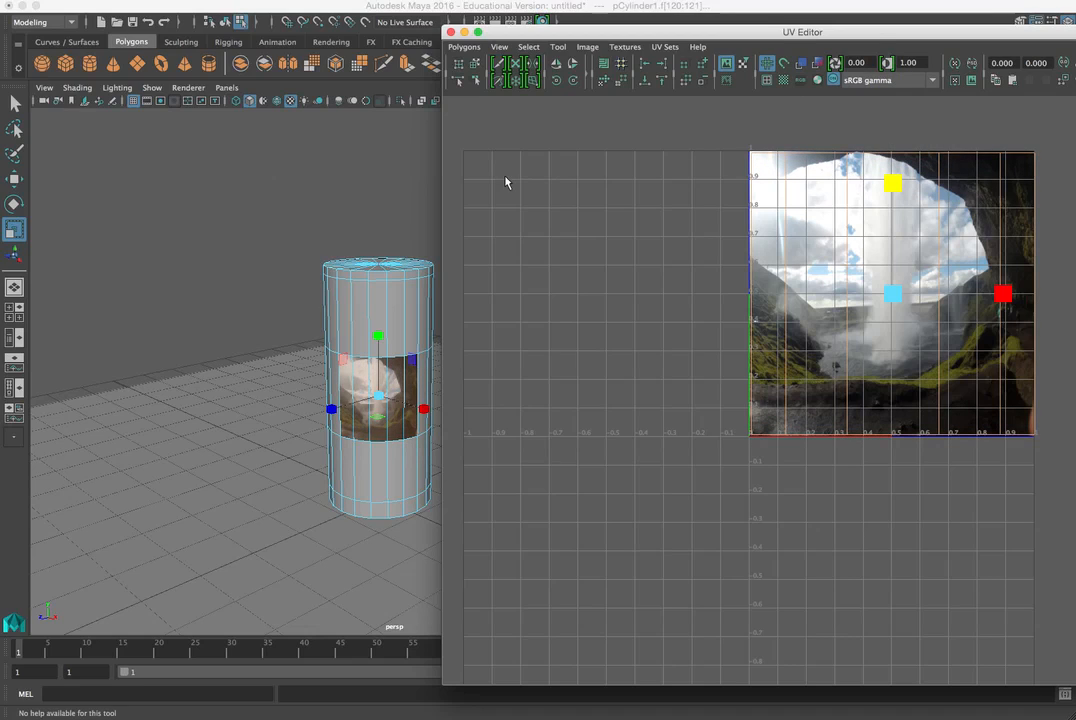
left_click_drag(501, 33, 613, 13)
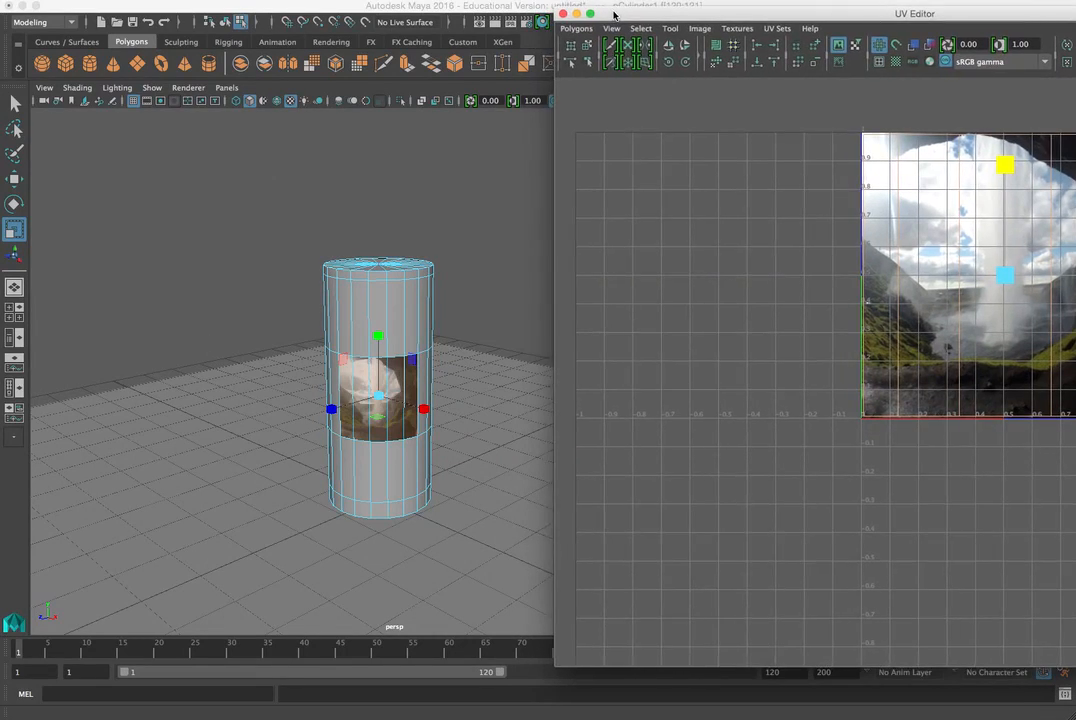